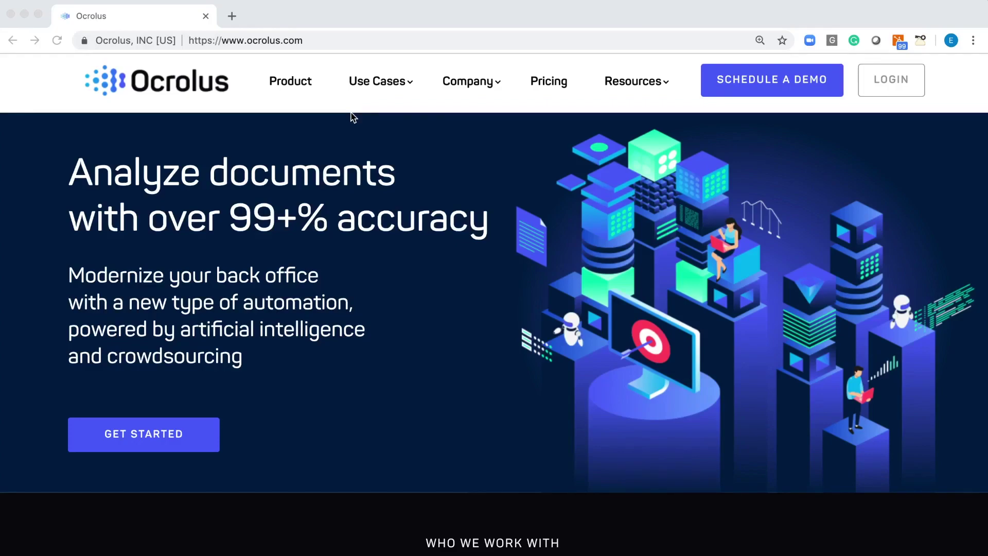
Open the Ocrolus Product page and scroll down to its platform sections
{"action": "left_click", "coordinate": [296, 85]}
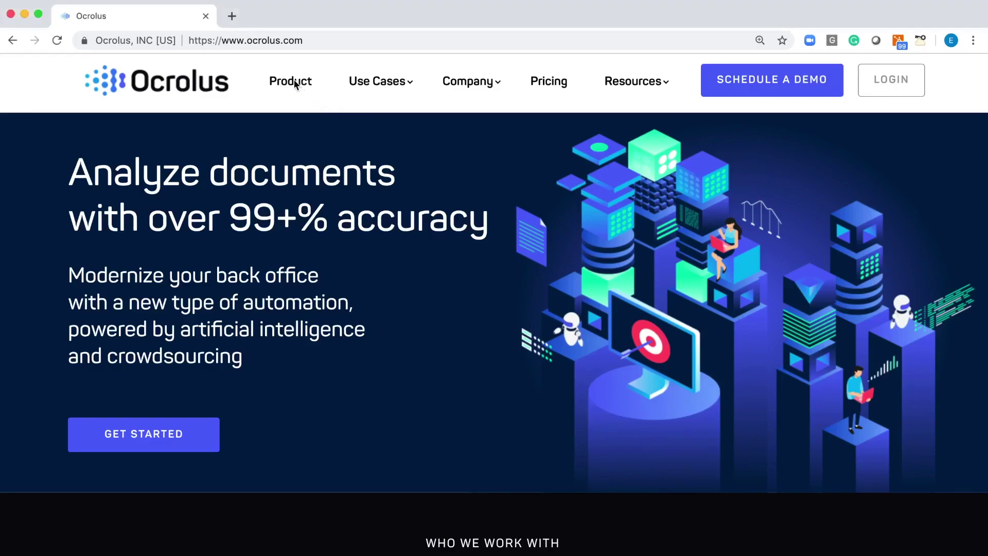
{"action": "scroll", "coordinate": [417, 240], "scroll_direction": "down", "scroll_amount": 1}
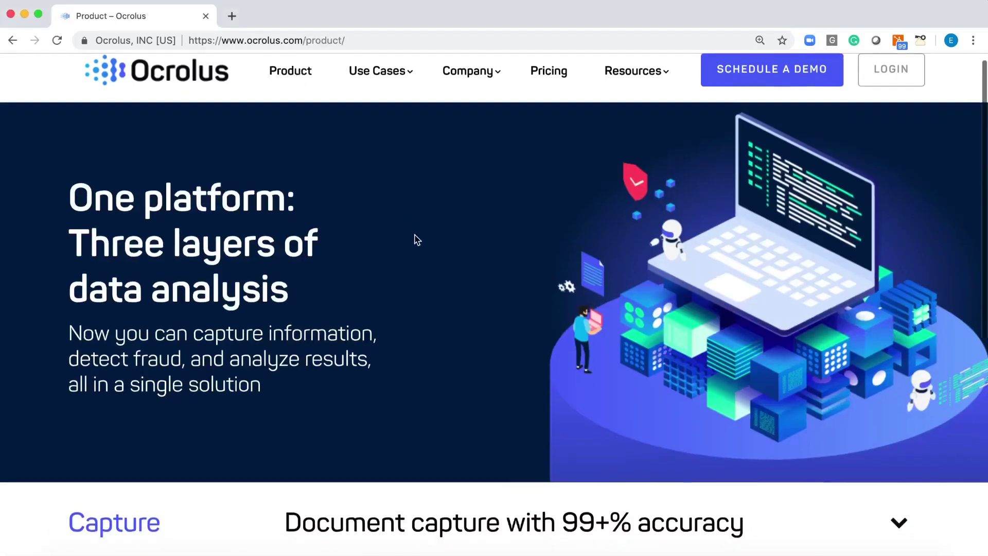
{"action": "scroll", "coordinate": [417, 240], "scroll_direction": "down", "scroll_amount": 1}
{"action": "scroll", "coordinate": [417, 241], "scroll_direction": "down", "scroll_amount": 1}
{"action": "scroll", "coordinate": [418, 240], "scroll_direction": "down", "scroll_amount": 1}
{"action": "scroll", "coordinate": [417, 240], "scroll_direction": "down", "scroll_amount": 1}
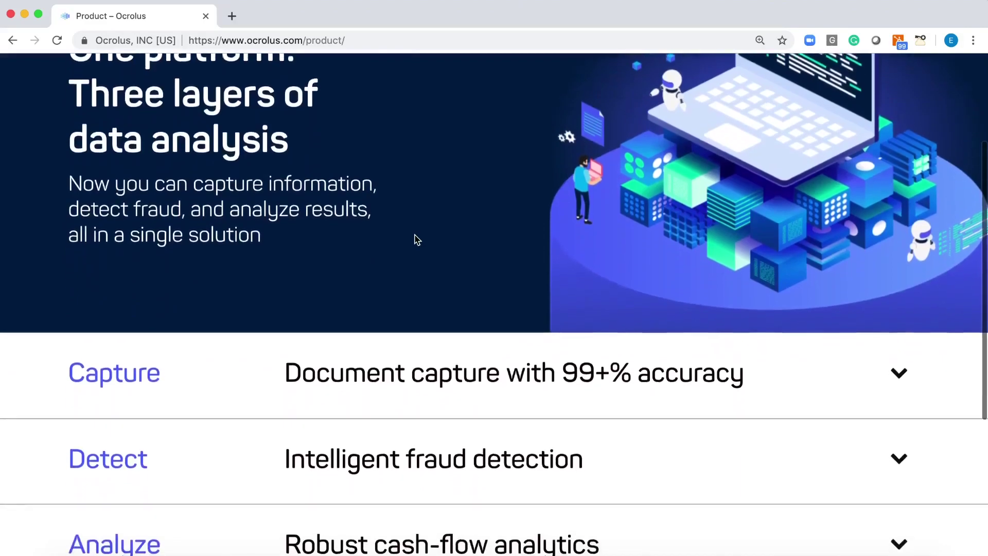
{"action": "scroll", "coordinate": [417, 240], "scroll_direction": "down", "scroll_amount": 1}
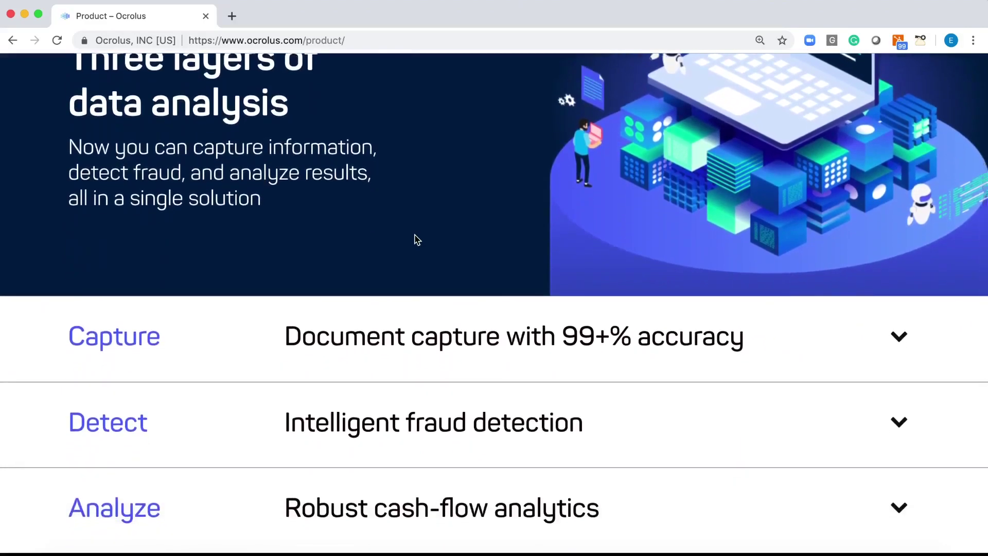
Expand the Capture section and read through its details
{"action": "left_click", "coordinate": [410, 335]}
{"action": "scroll", "coordinate": [412, 327], "scroll_direction": "down", "scroll_amount": 2}
{"action": "scroll", "coordinate": [412, 327], "scroll_direction": "down", "scroll_amount": 1}
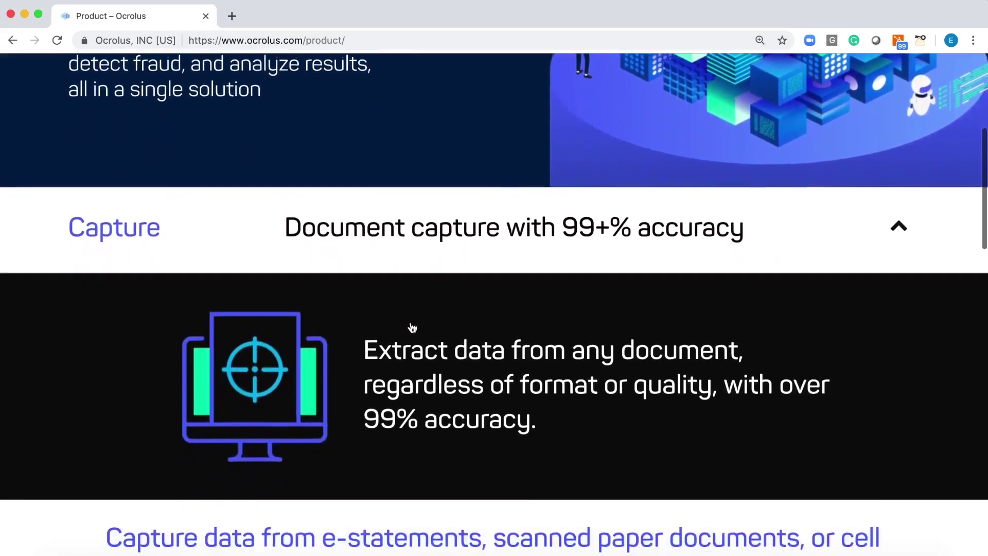
{"action": "scroll", "coordinate": [412, 327], "scroll_direction": "down", "scroll_amount": 1}
{"action": "scroll", "coordinate": [412, 327], "scroll_direction": "down", "scroll_amount": 1}
{"action": "scroll", "coordinate": [412, 327], "scroll_direction": "down", "scroll_amount": 1}
{"action": "scroll", "coordinate": [412, 328], "scroll_direction": "down", "scroll_amount": 1}
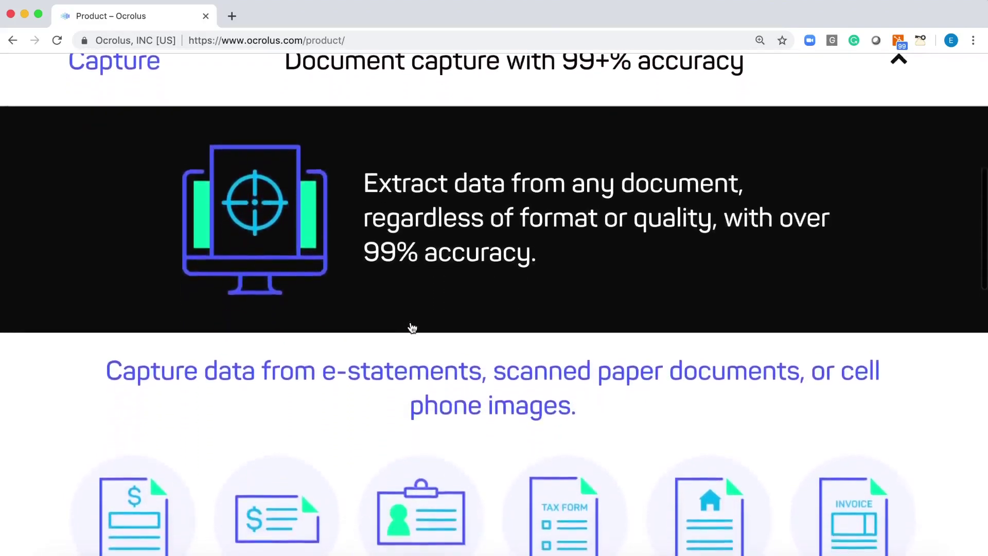
{"action": "scroll", "coordinate": [412, 328], "scroll_direction": "down", "scroll_amount": 1}
{"action": "scroll", "coordinate": [411, 321], "scroll_direction": "down", "scroll_amount": 2}
{"action": "scroll", "coordinate": [411, 320], "scroll_direction": "down", "scroll_amount": 2}
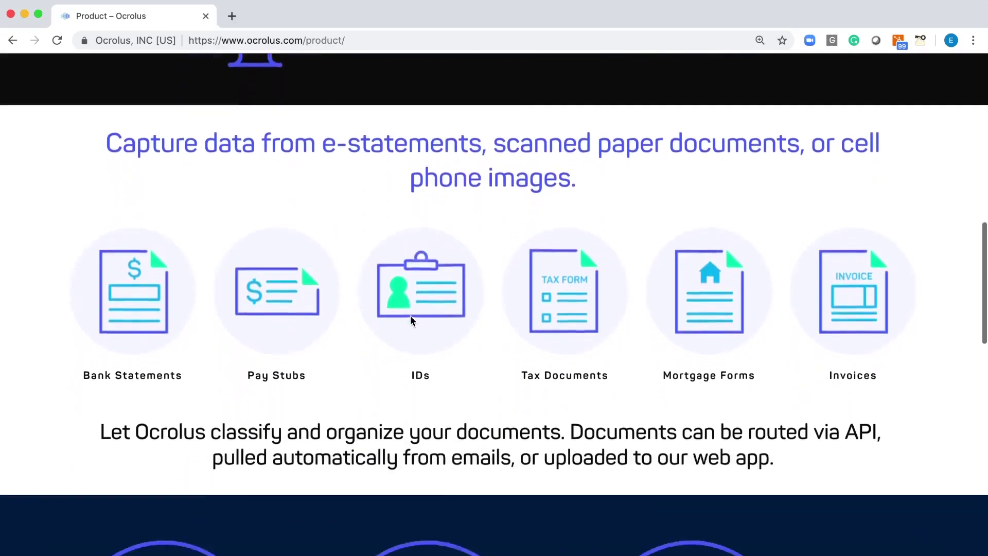
{"action": "scroll", "coordinate": [410, 316], "scroll_direction": "down", "scroll_amount": 3}
{"action": "scroll", "coordinate": [408, 289], "scroll_direction": "down", "scroll_amount": 1}
{"action": "scroll", "coordinate": [408, 290], "scroll_direction": "down", "scroll_amount": 3}
{"action": "scroll", "coordinate": [407, 288], "scroll_direction": "down", "scroll_amount": 4}
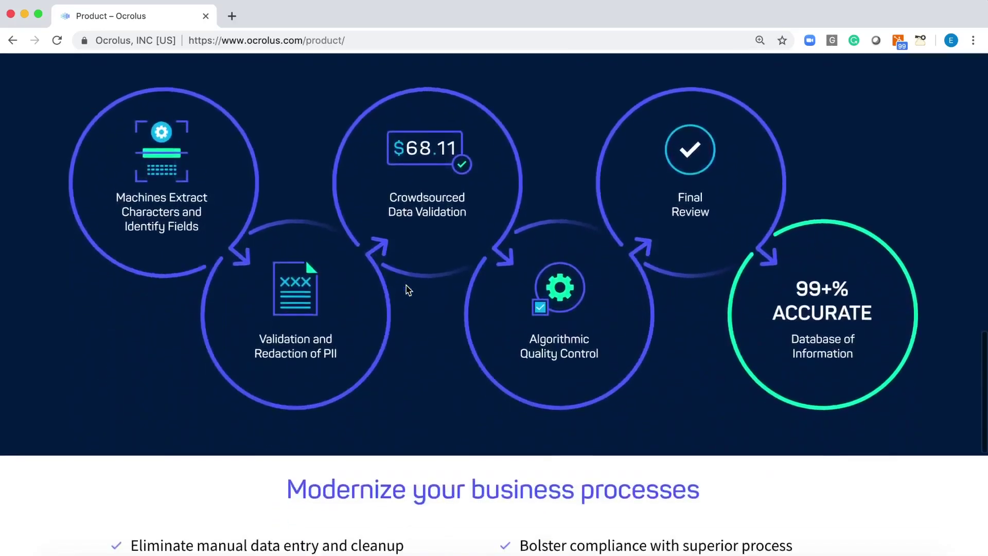
{"action": "scroll", "coordinate": [406, 286], "scroll_direction": "down", "scroll_amount": 1}
{"action": "scroll", "coordinate": [406, 282], "scroll_direction": "down", "scroll_amount": 4}
{"action": "scroll", "coordinate": [405, 279], "scroll_direction": "down", "scroll_amount": 2}
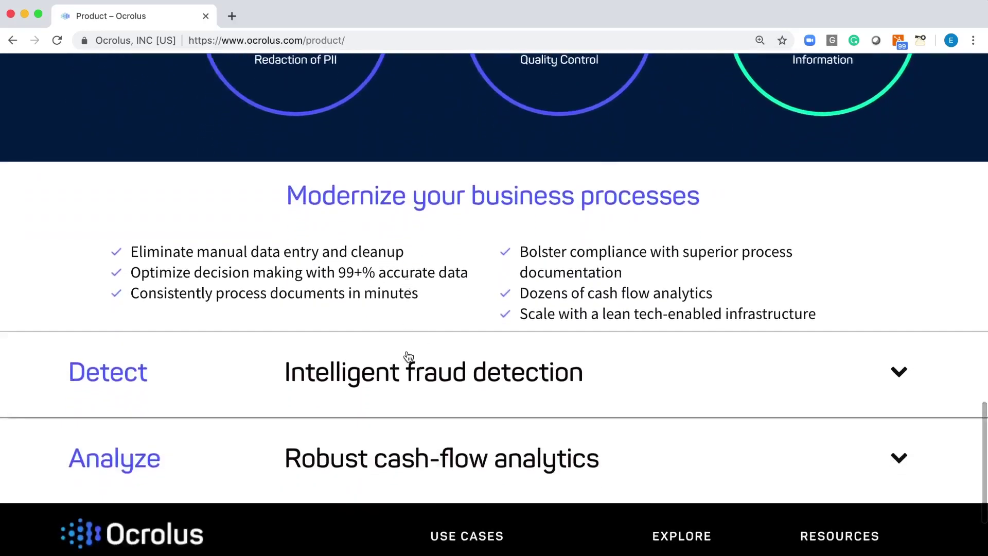
Expand the Detect section on fraud detection
{"action": "left_click", "coordinate": [404, 371]}
{"action": "scroll", "coordinate": [403, 342], "scroll_direction": "down", "scroll_amount": 2}
{"action": "scroll", "coordinate": [406, 342], "scroll_direction": "down", "scroll_amount": 2}
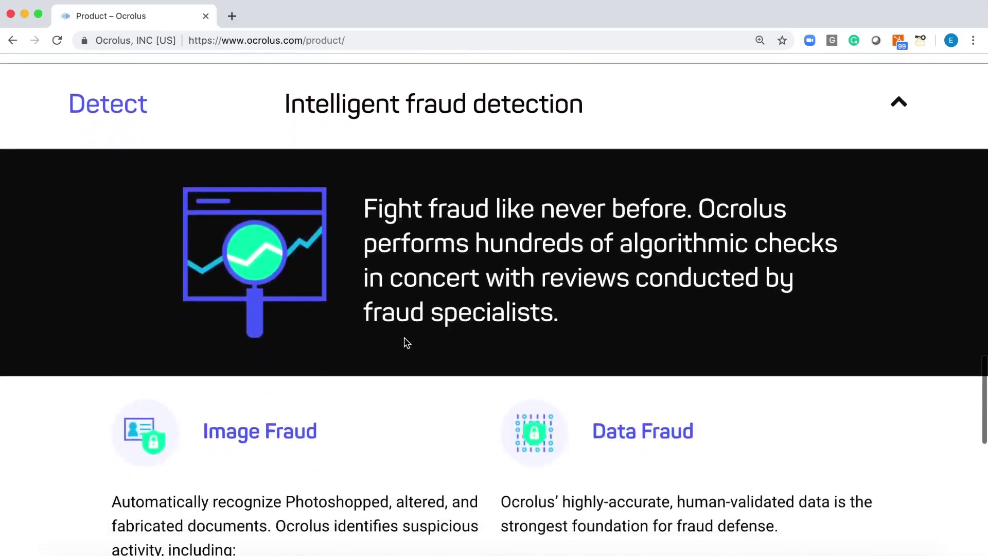
{"action": "scroll", "coordinate": [403, 324], "scroll_direction": "down", "scroll_amount": 3}
{"action": "scroll", "coordinate": [403, 324], "scroll_direction": "down", "scroll_amount": 4}
{"action": "scroll", "coordinate": [403, 324], "scroll_direction": "down", "scroll_amount": 1}
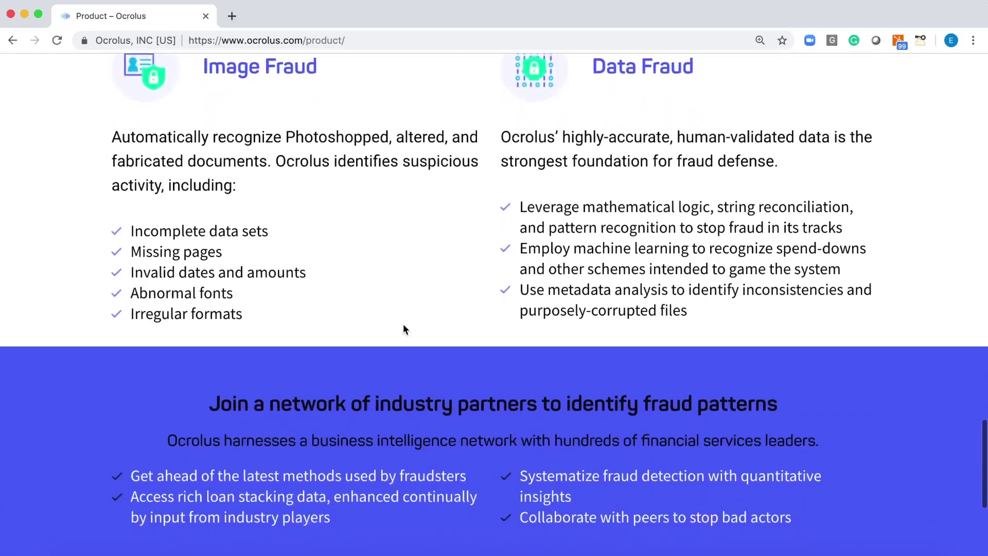
{"action": "scroll", "coordinate": [403, 325], "scroll_direction": "down", "scroll_amount": 4}
{"action": "scroll", "coordinate": [403, 327], "scroll_direction": "down", "scroll_amount": 2}
Expand the Analyze cash-flow analytics section, then scroll back to the page headline
{"action": "left_click", "coordinate": [402, 300]}
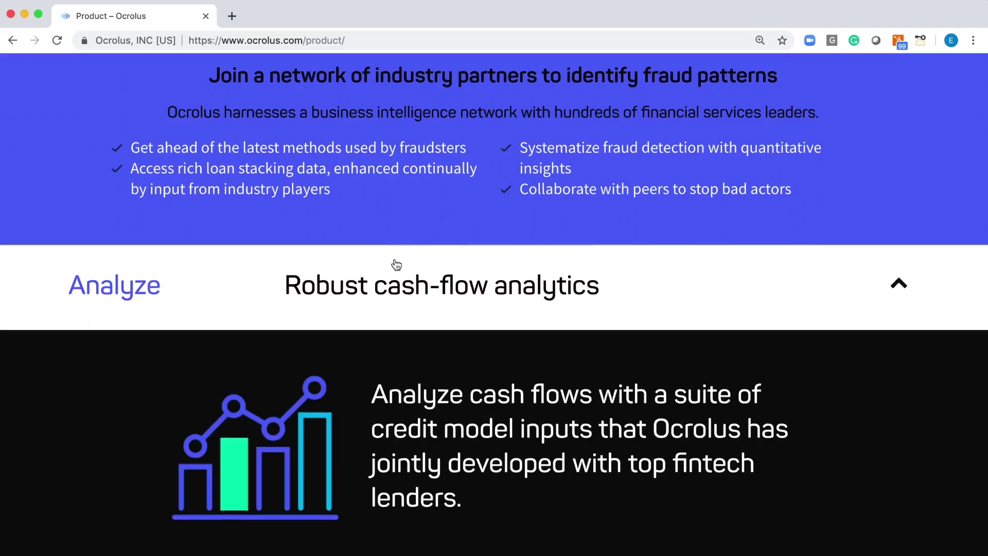
{"action": "scroll", "coordinate": [396, 265], "scroll_direction": "down", "scroll_amount": 3}
{"action": "scroll", "coordinate": [396, 264], "scroll_direction": "down", "scroll_amount": 2}
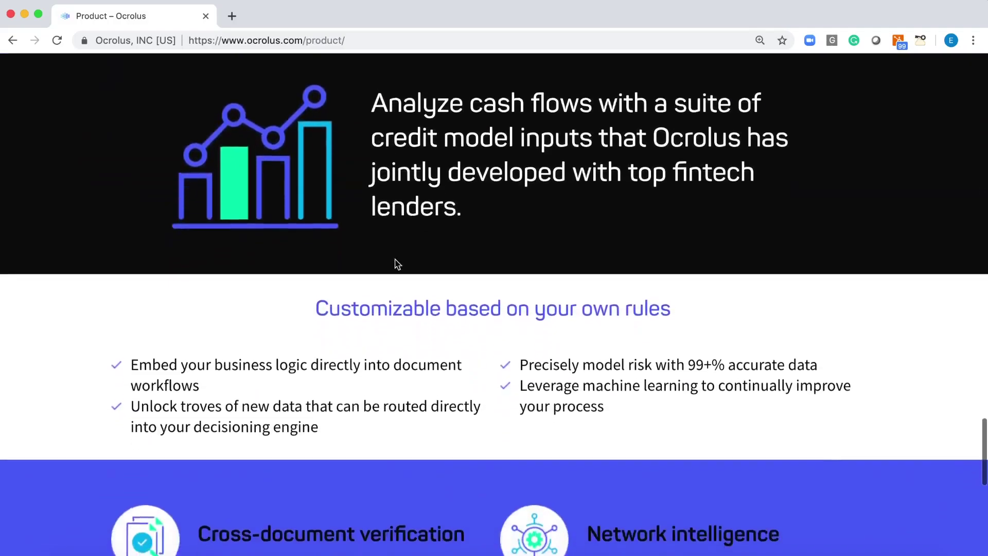
{"action": "scroll", "coordinate": [396, 265], "scroll_direction": "down", "scroll_amount": 2}
{"action": "scroll", "coordinate": [395, 262], "scroll_direction": "down", "scroll_amount": 1}
{"action": "scroll", "coordinate": [395, 262], "scroll_direction": "down", "scroll_amount": 2}
{"action": "scroll", "coordinate": [397, 264], "scroll_direction": "down", "scroll_amount": 1}
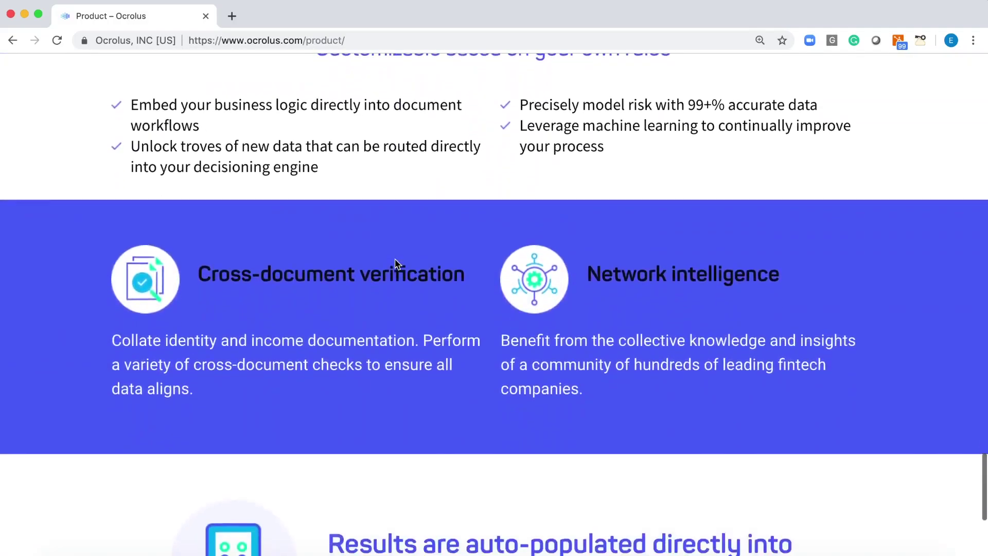
{"action": "scroll", "coordinate": [397, 264], "scroll_direction": "down", "scroll_amount": 2}
{"action": "scroll", "coordinate": [398, 264], "scroll_direction": "down", "scroll_amount": 2}
{"action": "scroll", "coordinate": [397, 264], "scroll_direction": "down", "scroll_amount": 1}
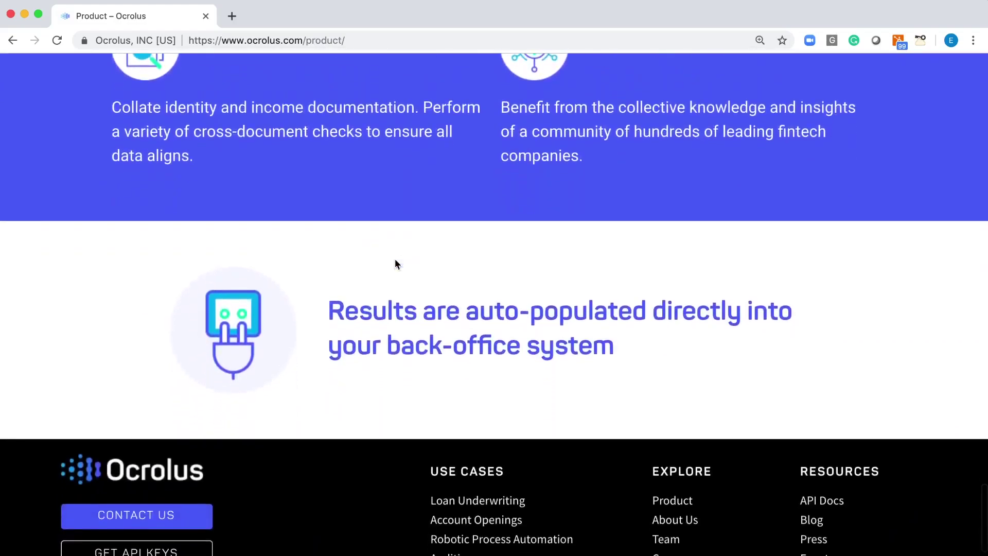
{"action": "scroll", "coordinate": [397, 263], "scroll_direction": "up", "scroll_amount": 1}
{"action": "scroll", "coordinate": [395, 260], "scroll_direction": "up", "scroll_amount": 6}
{"action": "scroll", "coordinate": [395, 258], "scroll_direction": "up", "scroll_amount": 4}
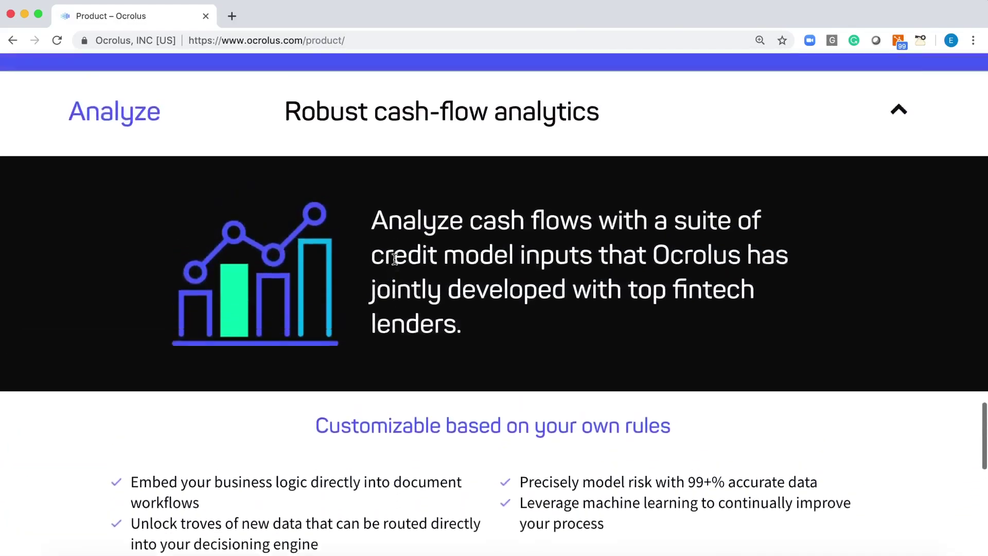
{"action": "scroll", "coordinate": [395, 263], "scroll_direction": "up", "scroll_amount": 2}
{"action": "scroll", "coordinate": [395, 265], "scroll_direction": "up", "scroll_amount": 4}
{"action": "scroll", "coordinate": [395, 268], "scroll_direction": "up", "scroll_amount": 2}
{"action": "scroll", "coordinate": [394, 267], "scroll_direction": "up", "scroll_amount": 3}
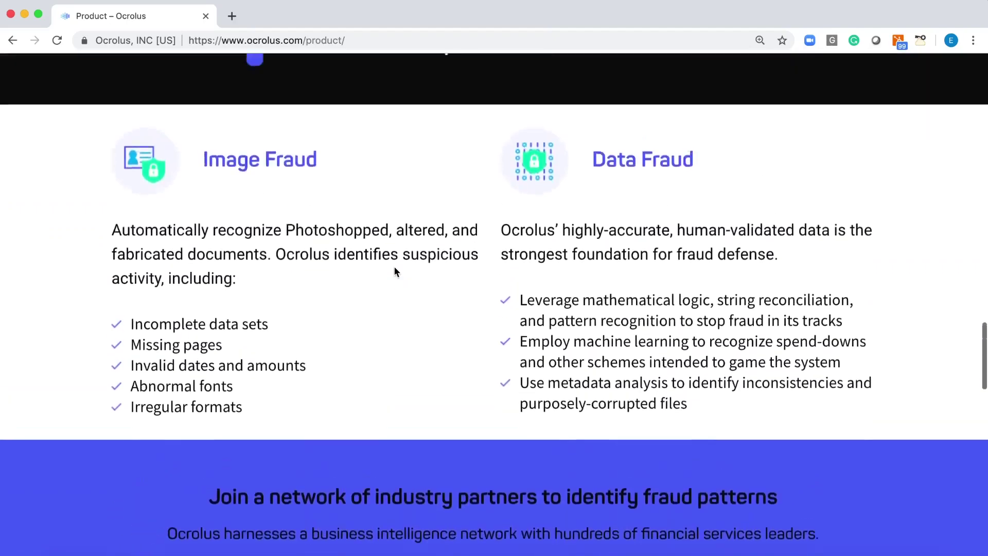
{"action": "scroll", "coordinate": [394, 267], "scroll_direction": "up", "scroll_amount": 3}
{"action": "scroll", "coordinate": [394, 267], "scroll_direction": "up", "scroll_amount": 2}
{"action": "scroll", "coordinate": [394, 267], "scroll_direction": "up", "scroll_amount": 6}
{"action": "scroll", "coordinate": [393, 267], "scroll_direction": "up", "scroll_amount": 2}
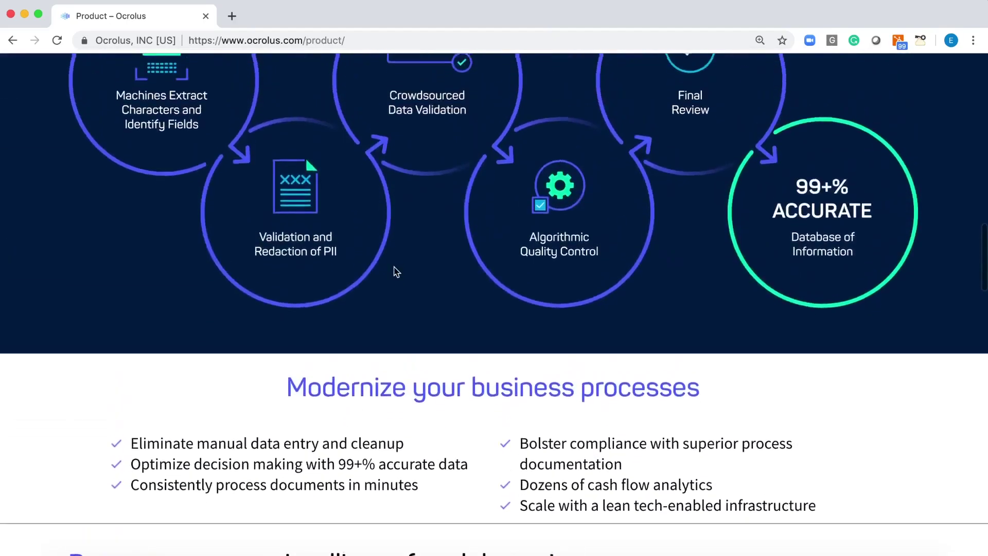
{"action": "scroll", "coordinate": [394, 267], "scroll_direction": "up", "scroll_amount": 4}
{"action": "scroll", "coordinate": [394, 267], "scroll_direction": "up", "scroll_amount": 5}
{"action": "scroll", "coordinate": [393, 267], "scroll_direction": "up", "scroll_amount": 3}
{"action": "scroll", "coordinate": [393, 267], "scroll_direction": "up", "scroll_amount": 7}
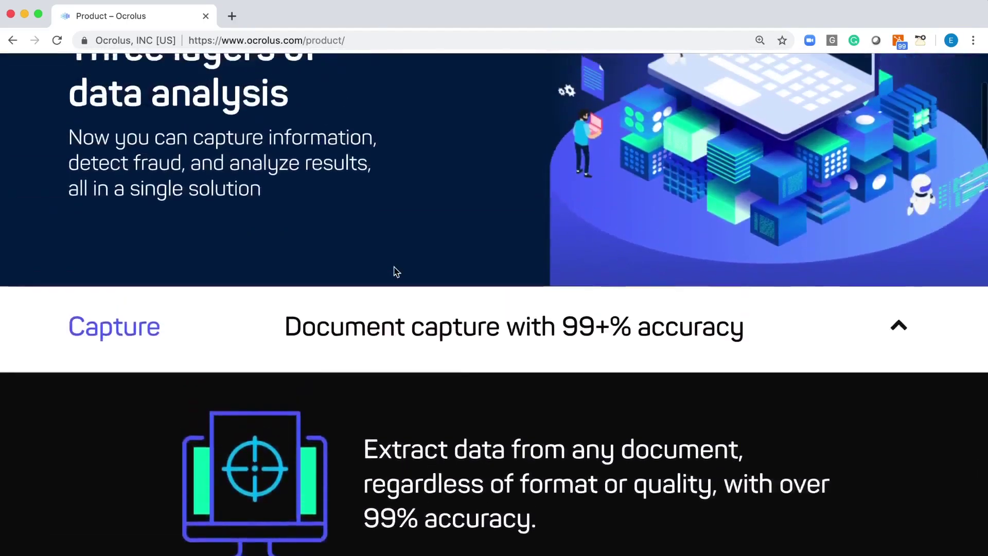
{"action": "scroll", "coordinate": [394, 267], "scroll_direction": "up", "scroll_amount": 3}
{"action": "scroll", "coordinate": [394, 267], "scroll_direction": "up", "scroll_amount": 2}
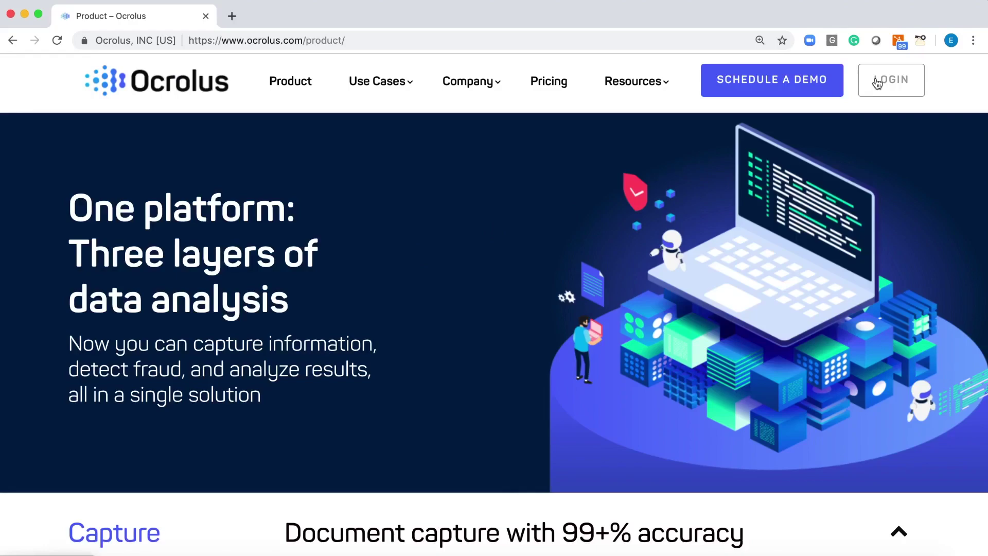
Log in to Ocrolus and create a new case named 'Applicant 1'
{"action": "left_click", "coordinate": [877, 82]}
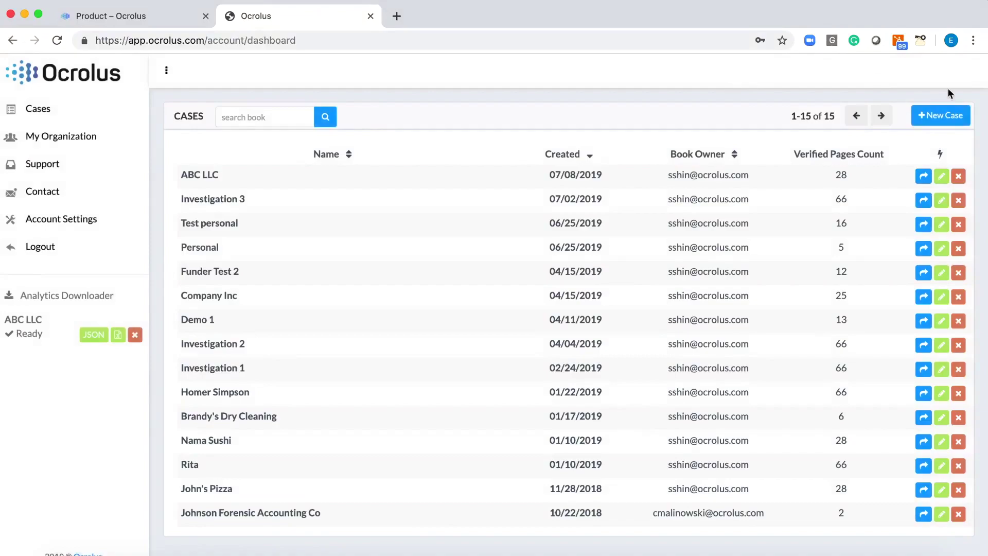
{"action": "left_click", "coordinate": [948, 116]}
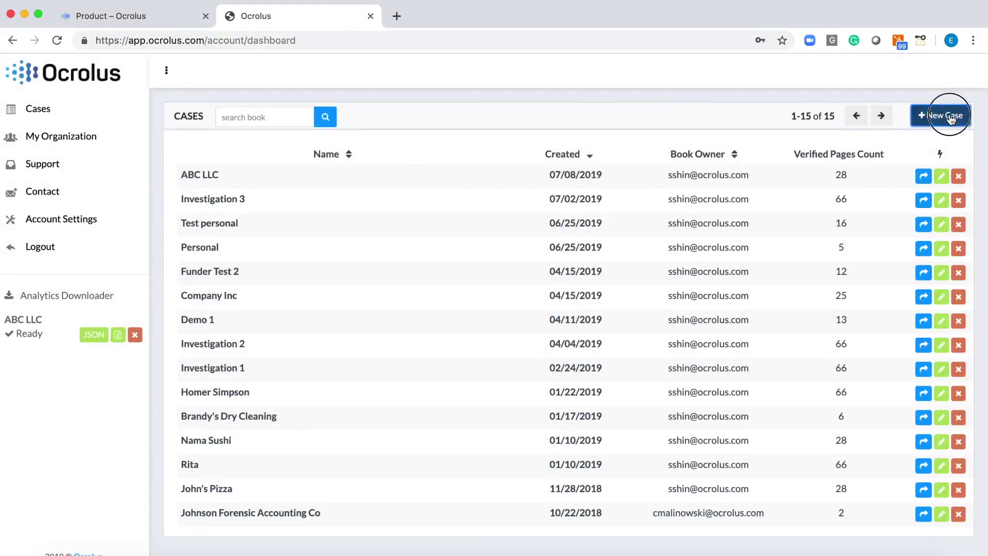
{"action": "left_click", "coordinate": [582, 172]}
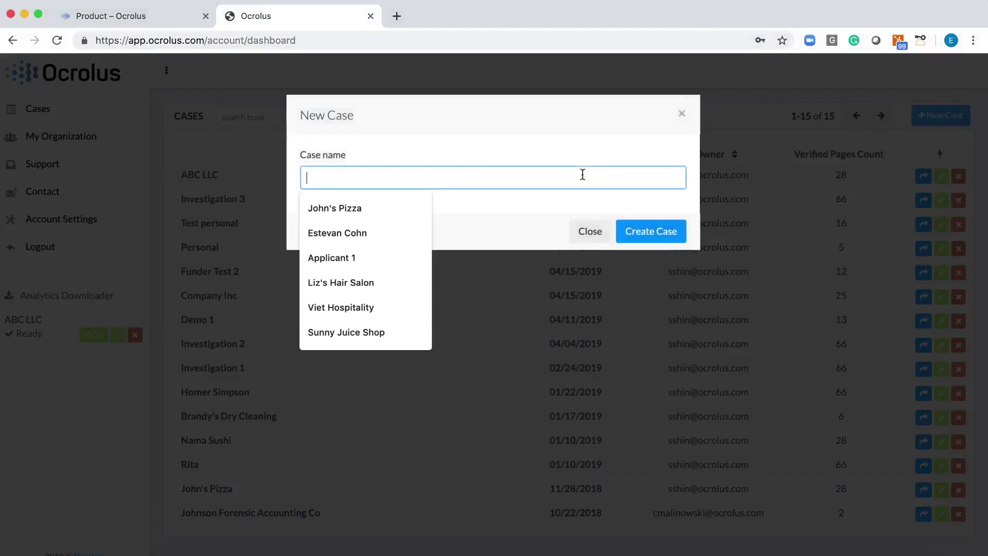
{"action": "type", "text": "Applicant"}
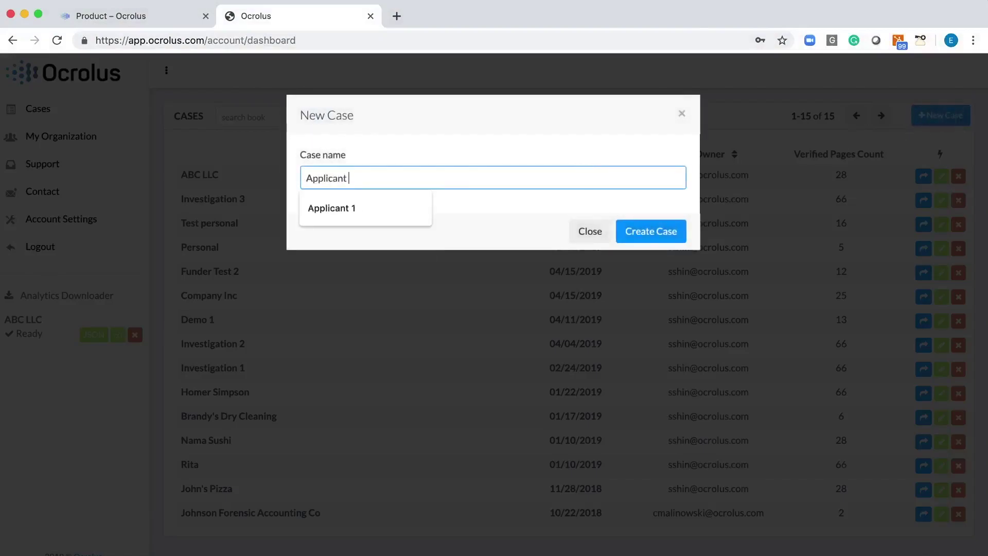
{"action": "type", "text": " 1"}
{"action": "left_click", "coordinate": [667, 229]}
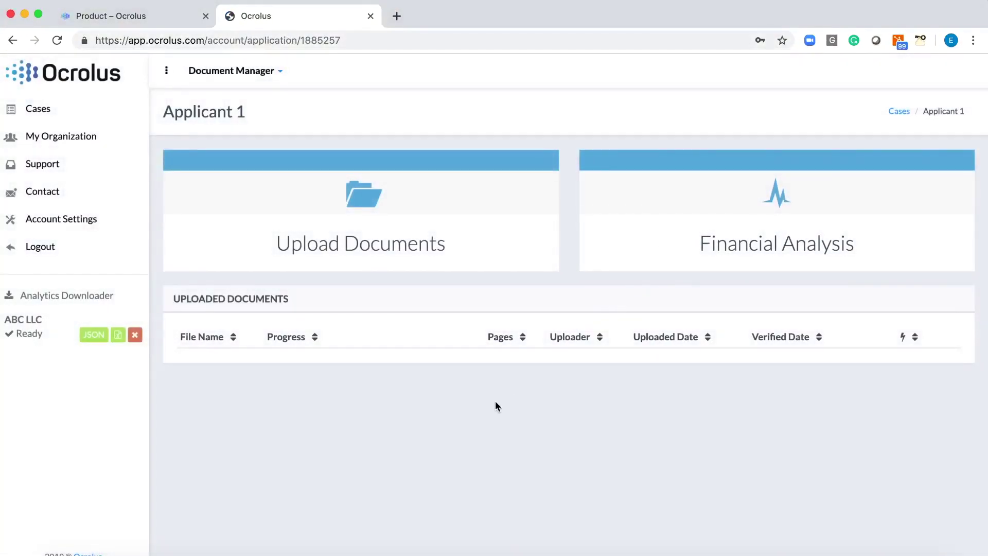
Upload four PDF bank statements to the Applicant 1 case, then close the uploader
{"action": "left_click", "coordinate": [485, 242]}
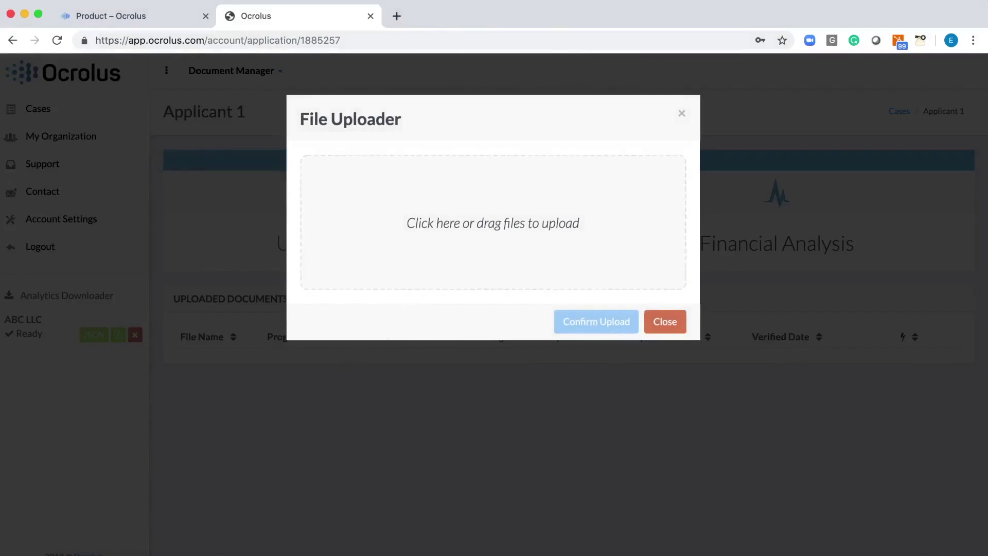
{"action": "left_click_drag", "start_coordinate": [55, 547], "coordinate": [440, 242]}
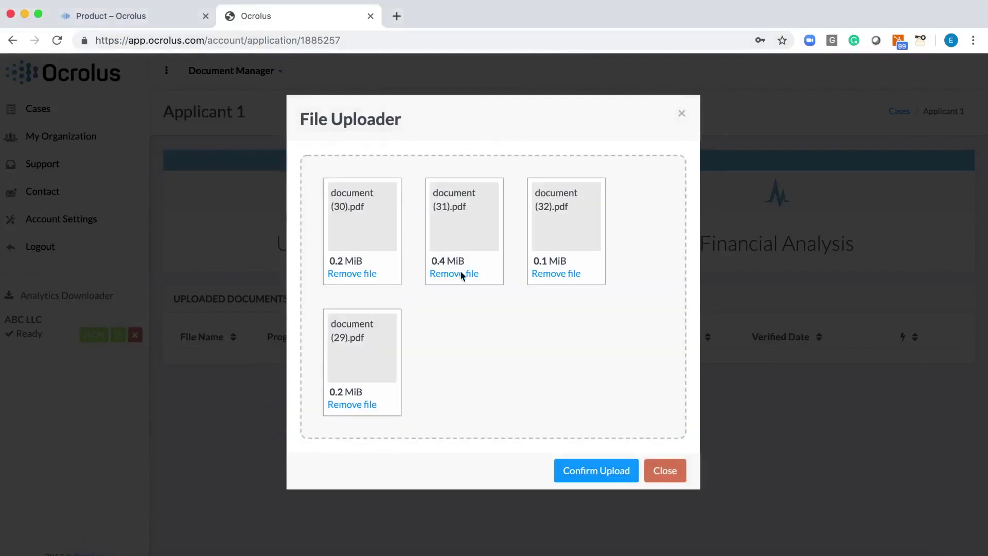
{"action": "left_click", "coordinate": [607, 475]}
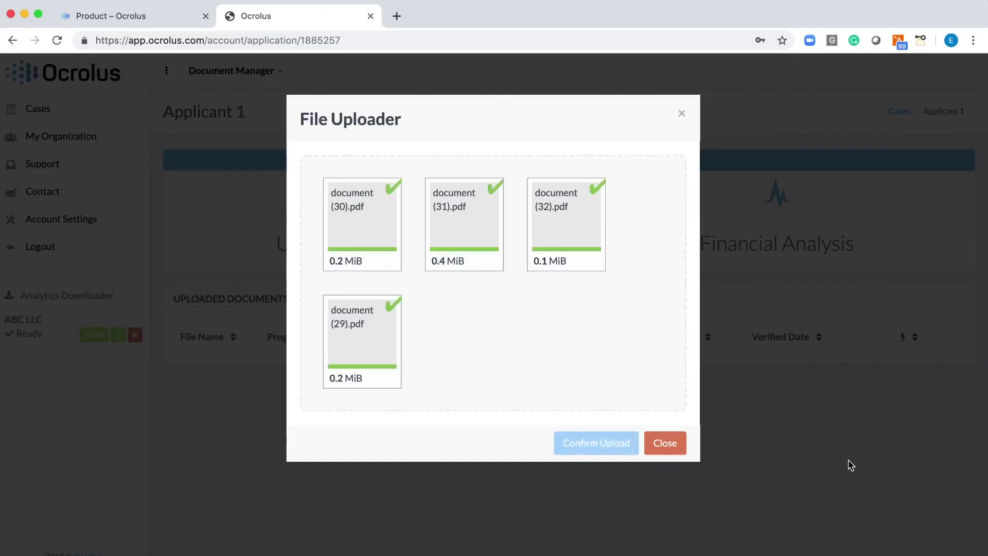
{"action": "left_click", "coordinate": [675, 443]}
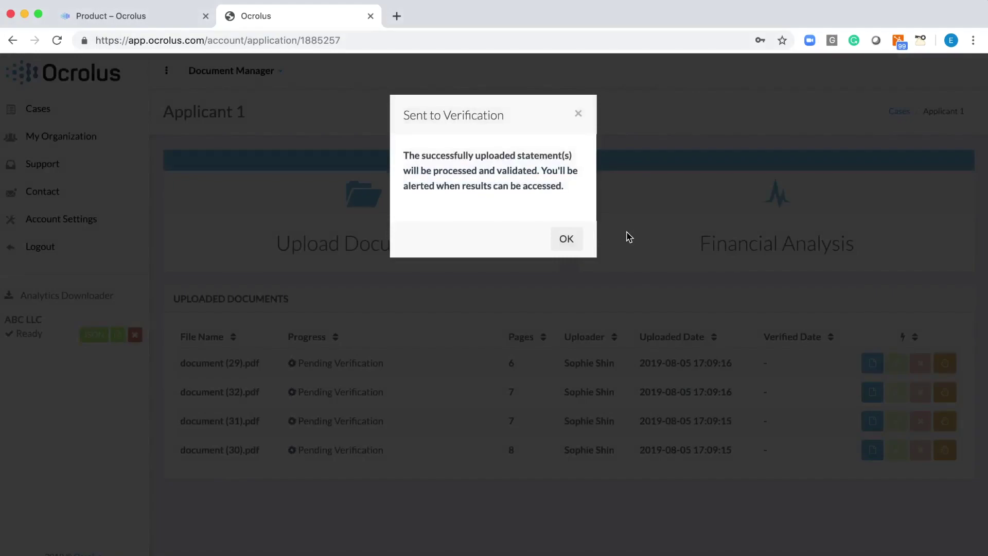
Dismiss the Sent to Verification notice
{"action": "left_click", "coordinate": [567, 237]}
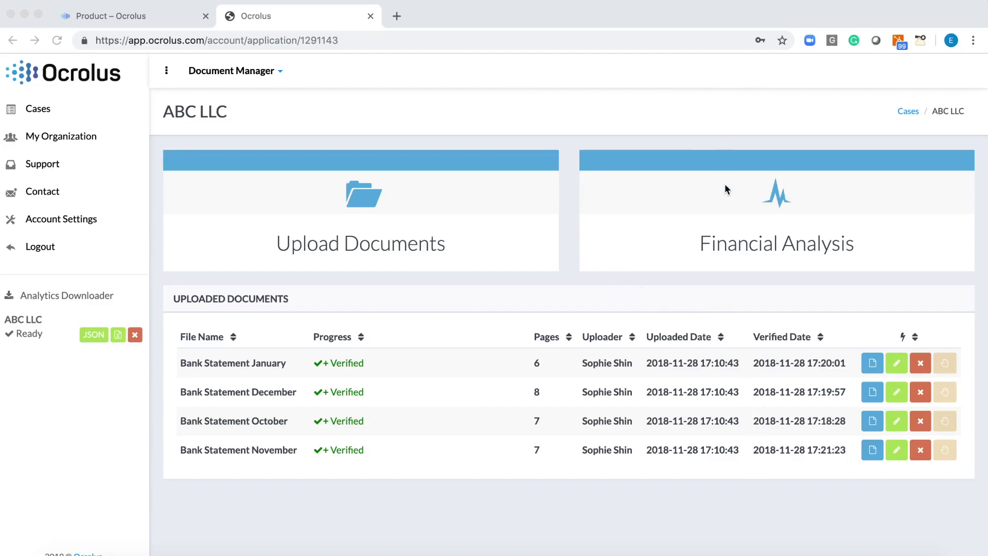
{"action": "left_click", "coordinate": [726, 200]}
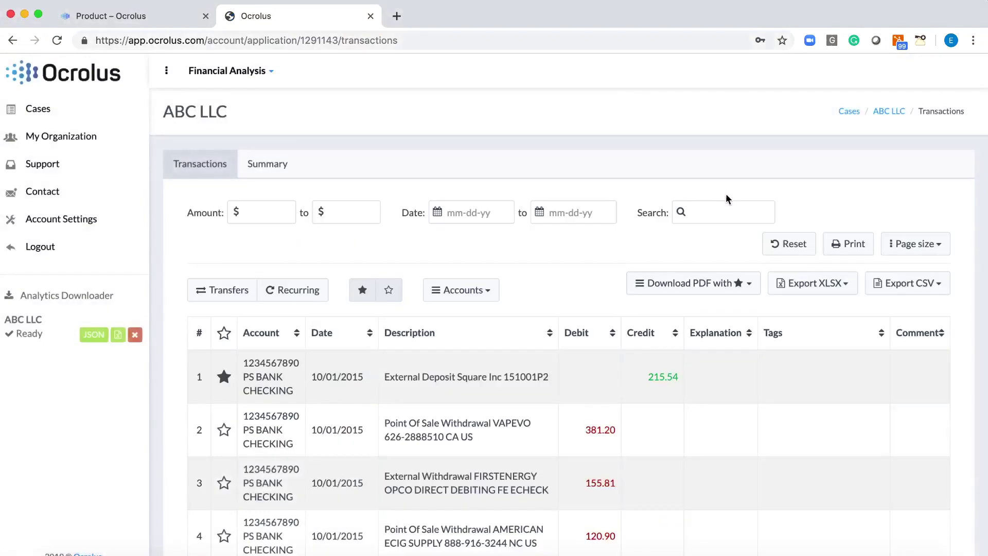
{"action": "scroll", "coordinate": [726, 199], "scroll_direction": "down", "scroll_amount": 1}
{"action": "scroll", "coordinate": [725, 198], "scroll_direction": "down", "scroll_amount": 2}
{"action": "scroll", "coordinate": [725, 196], "scroll_direction": "down", "scroll_amount": 1}
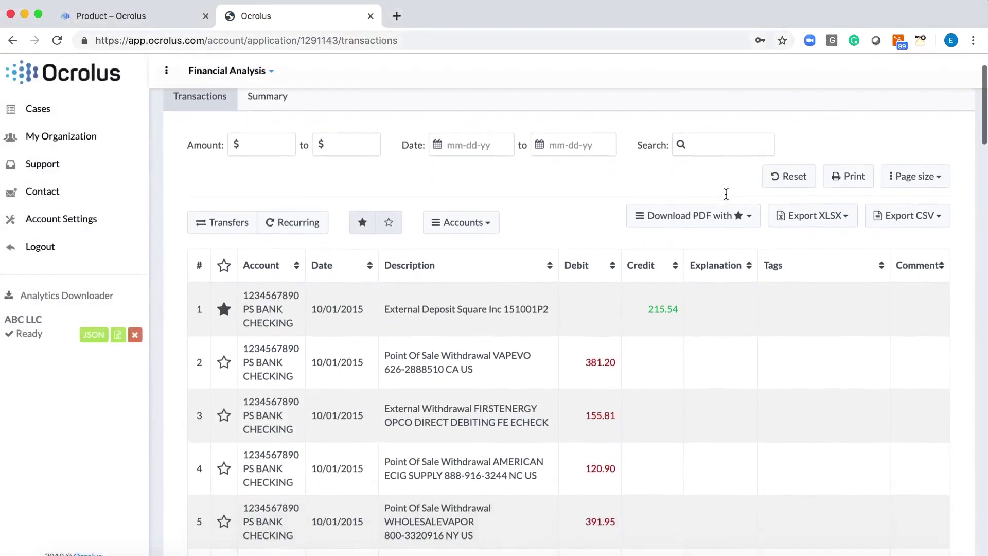
{"action": "scroll", "coordinate": [726, 195], "scroll_direction": "down", "scroll_amount": 1}
{"action": "scroll", "coordinate": [726, 195], "scroll_direction": "down", "scroll_amount": 1}
{"action": "scroll", "coordinate": [726, 194], "scroll_direction": "down", "scroll_amount": 1}
{"action": "scroll", "coordinate": [726, 194], "scroll_direction": "down", "scroll_amount": 4}
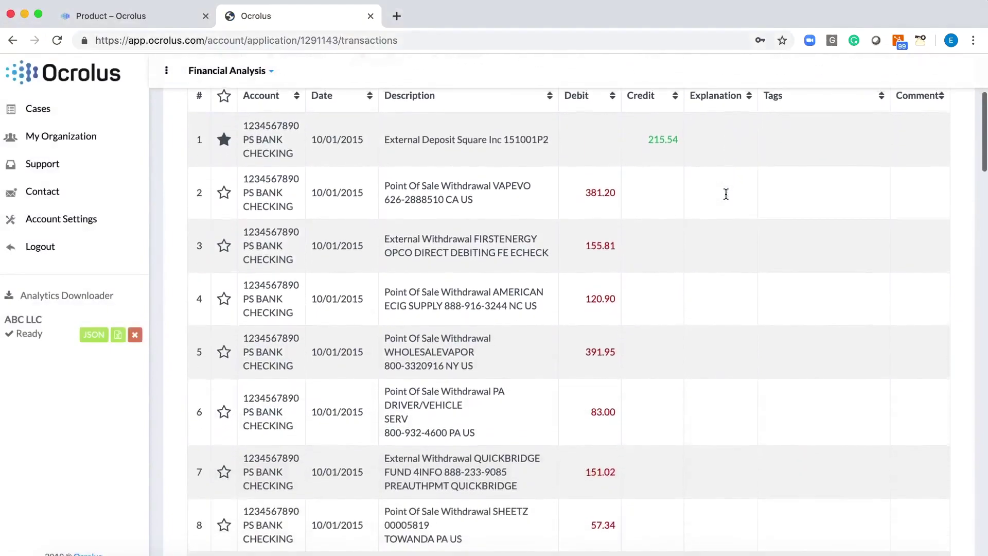
{"action": "scroll", "coordinate": [725, 194], "scroll_direction": "down", "scroll_amount": 2}
{"action": "scroll", "coordinate": [726, 194], "scroll_direction": "down", "scroll_amount": 1}
{"action": "scroll", "coordinate": [726, 198], "scroll_direction": "down", "scroll_amount": 1}
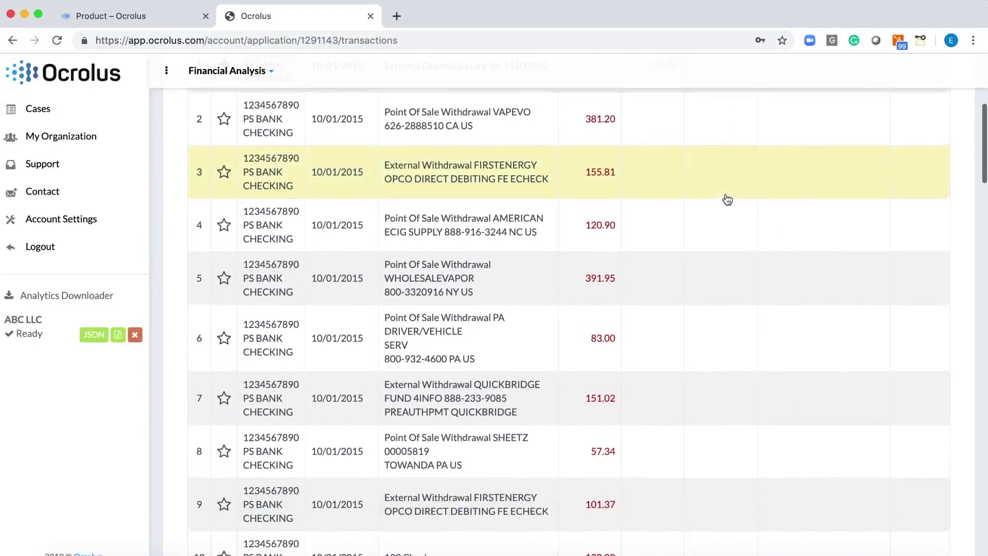
{"action": "scroll", "coordinate": [727, 199], "scroll_direction": "up", "scroll_amount": 1}
{"action": "scroll", "coordinate": [727, 199], "scroll_direction": "up", "scroll_amount": 1}
{"action": "scroll", "coordinate": [727, 200], "scroll_direction": "up", "scroll_amount": 1}
{"action": "scroll", "coordinate": [727, 199], "scroll_direction": "up", "scroll_amount": 2}
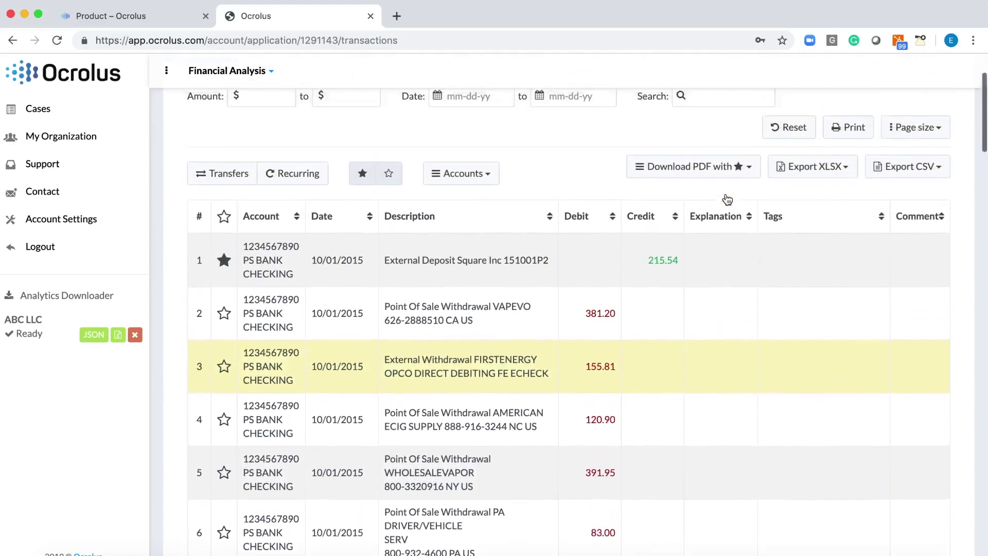
{"action": "scroll", "coordinate": [727, 200], "scroll_direction": "up", "scroll_amount": 4}
{"action": "scroll", "coordinate": [726, 199], "scroll_direction": "up", "scroll_amount": 1}
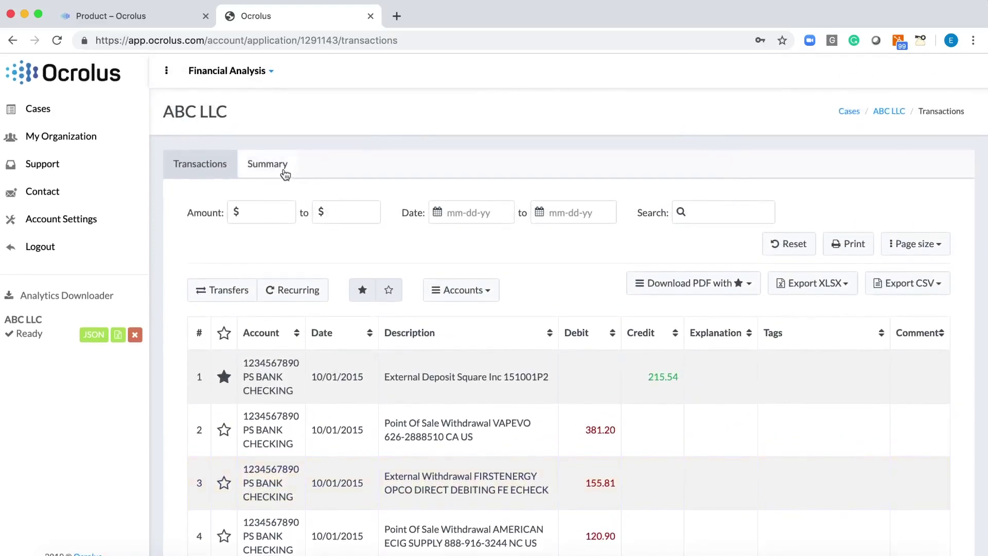
Show the Summary balance chart with November and December 2015 statement-period popups
{"action": "left_click", "coordinate": [284, 173]}
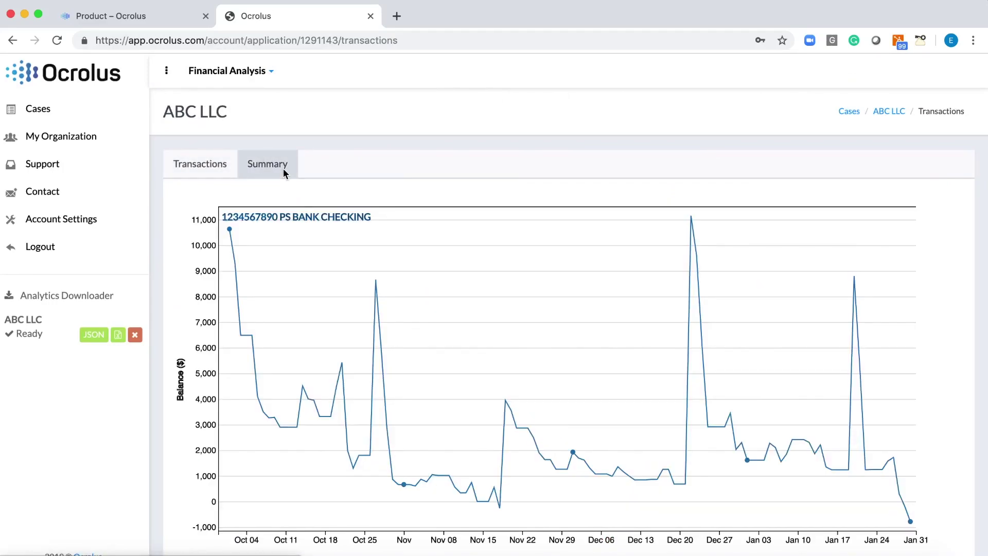
{"action": "mouse_move", "coordinate": [471, 482]}
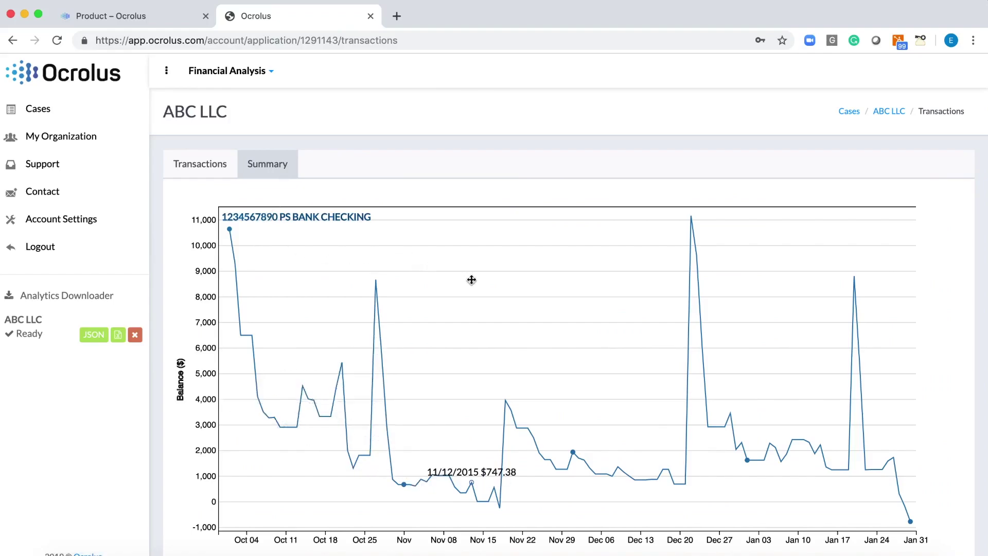
{"action": "left_click", "coordinate": [573, 452]}
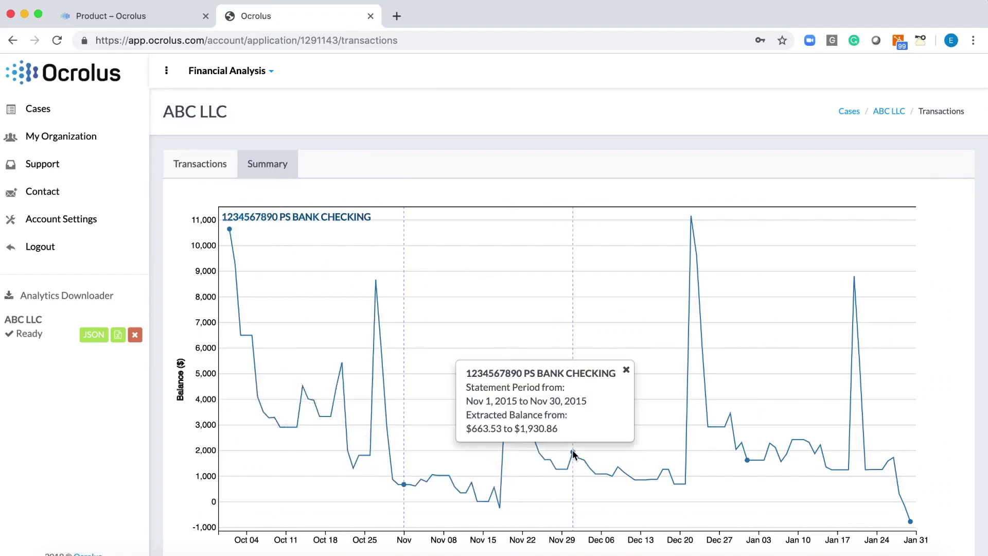
{"action": "left_click", "coordinate": [747, 459]}
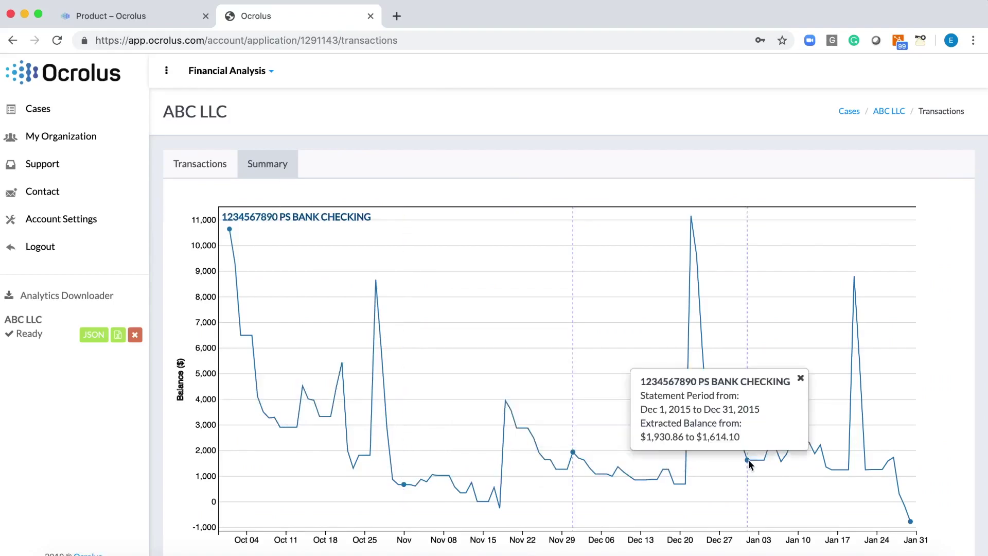
Scroll to the summary table showing balance $10,635.93 falling to -$783.00
{"action": "scroll", "coordinate": [749, 464], "scroll_direction": "down", "scroll_amount": 5}
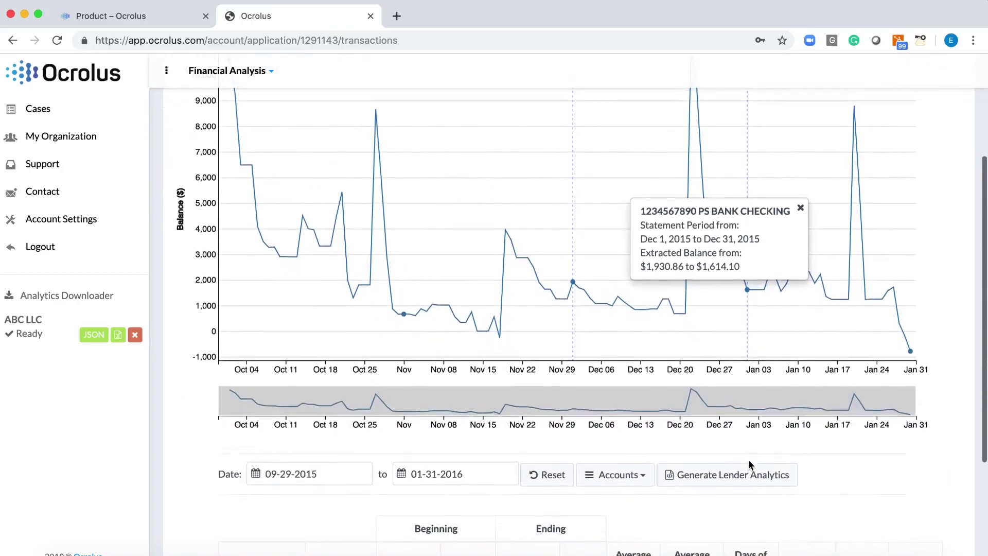
{"action": "scroll", "coordinate": [749, 464], "scroll_direction": "down", "scroll_amount": 2}
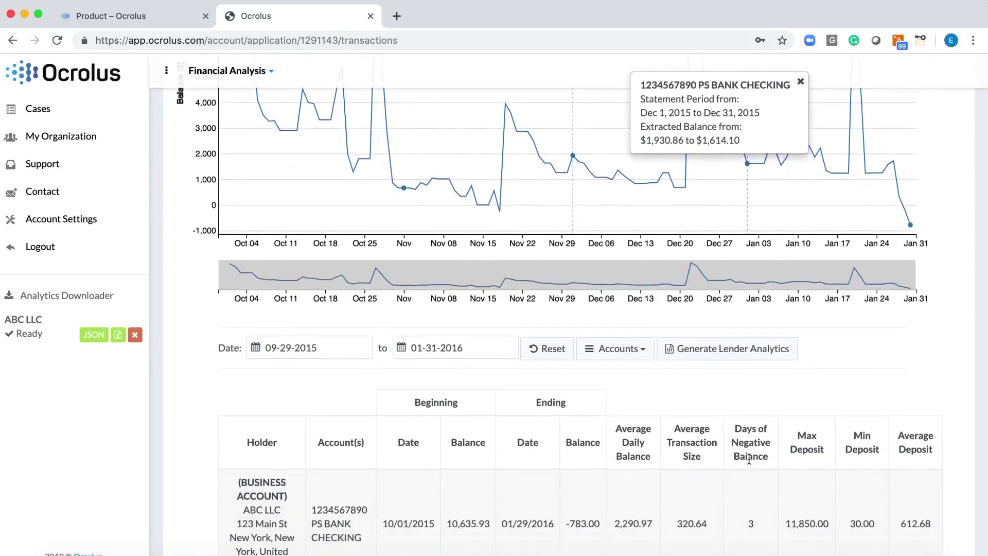
{"action": "scroll", "coordinate": [749, 457], "scroll_direction": "down", "scroll_amount": 1}
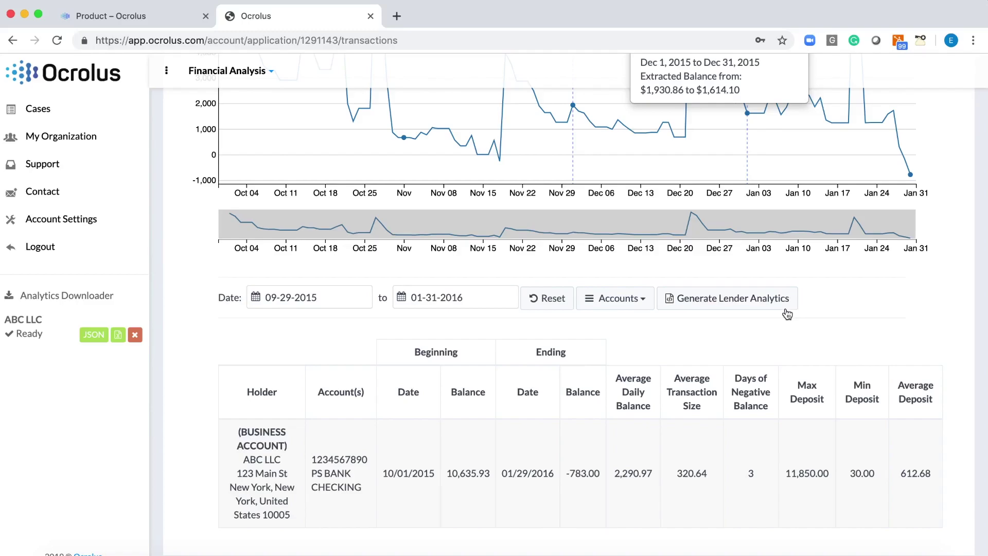
Generate lender analytics and review the ABC LLC sheet of the exported workbook
{"action": "left_click", "coordinate": [786, 309]}
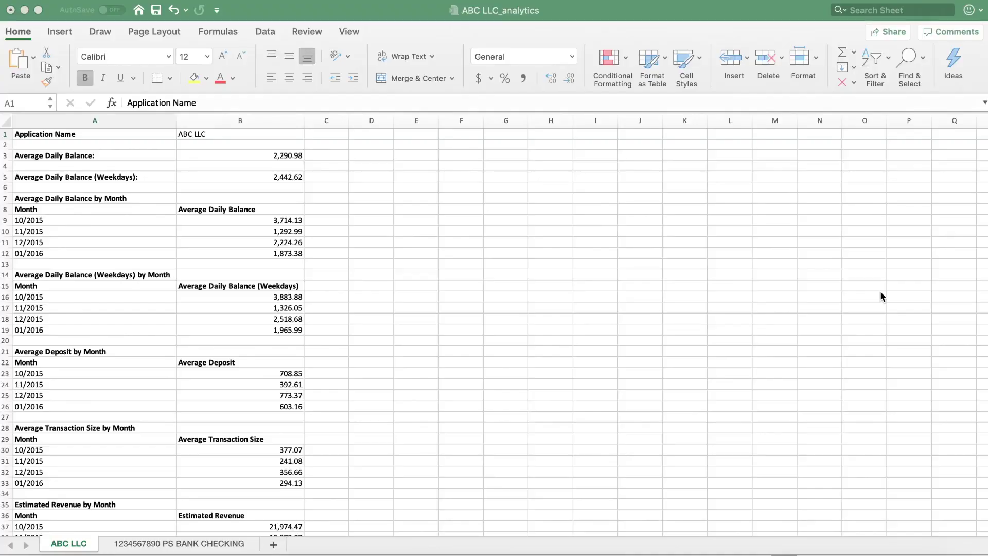
{"action": "scroll", "coordinate": [880, 294], "scroll_direction": "down", "scroll_amount": 3}
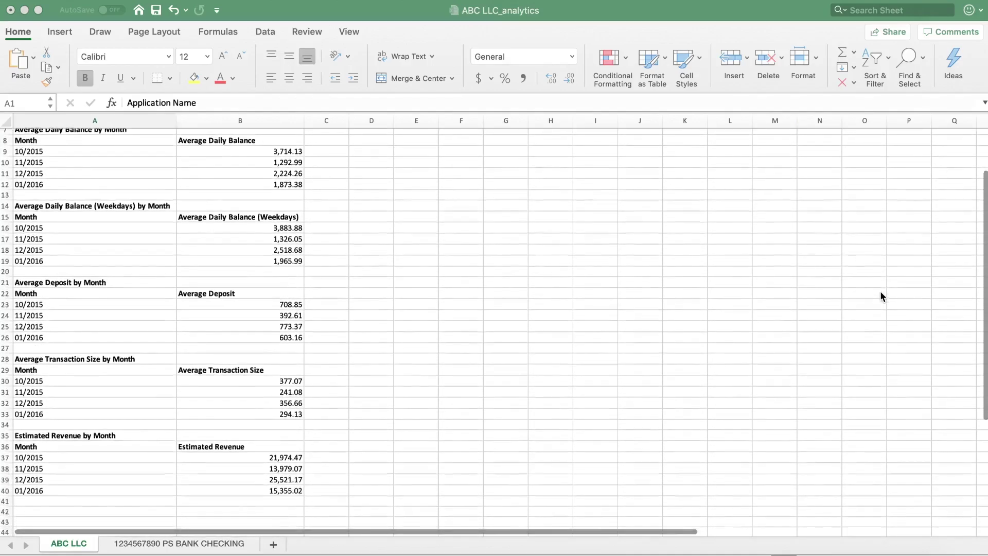
{"action": "scroll", "coordinate": [880, 293], "scroll_direction": "up", "scroll_amount": 3}
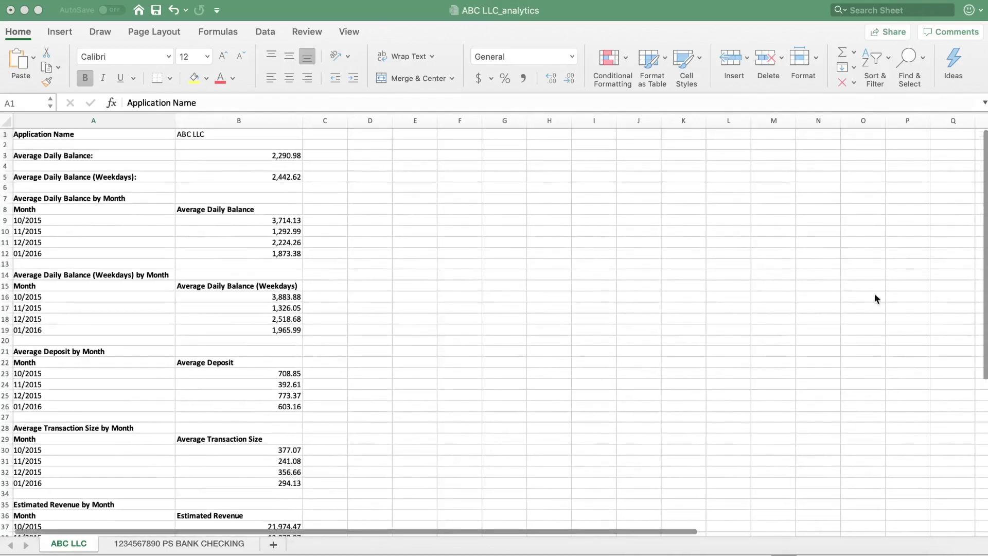
{"action": "left_click", "coordinate": [244, 548]}
{"action": "left_click", "coordinate": [244, 548]}
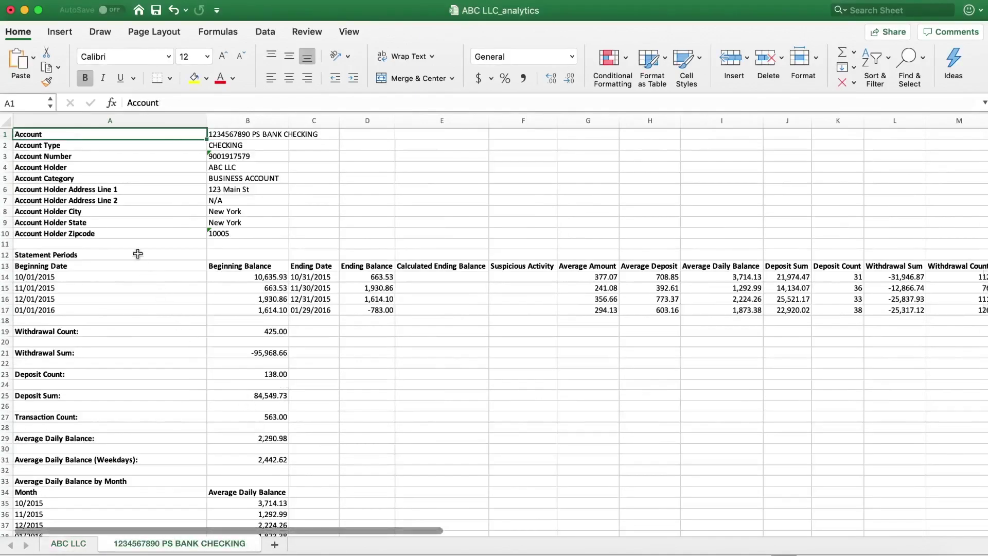
{"action": "left_click", "coordinate": [50, 106]}
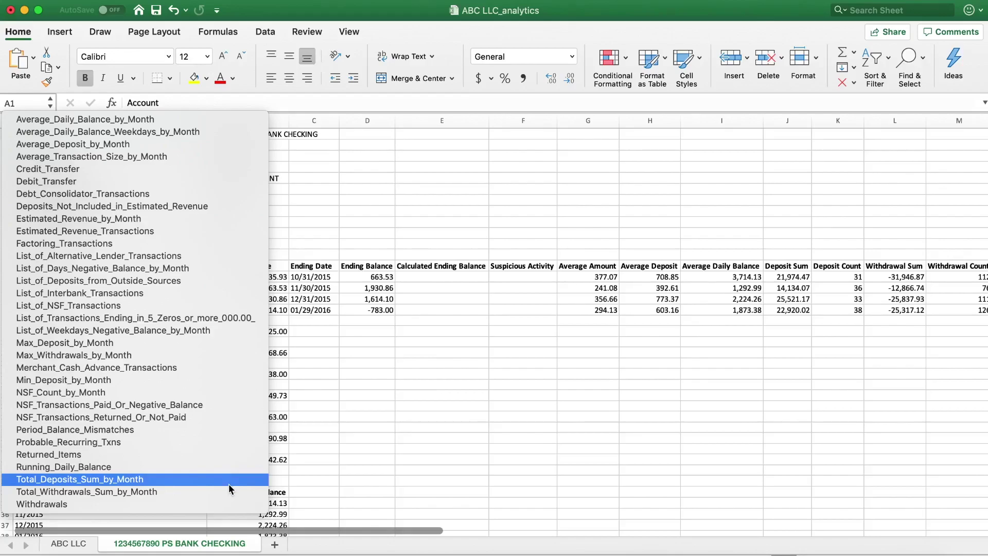
{"action": "left_click", "coordinate": [345, 475]}
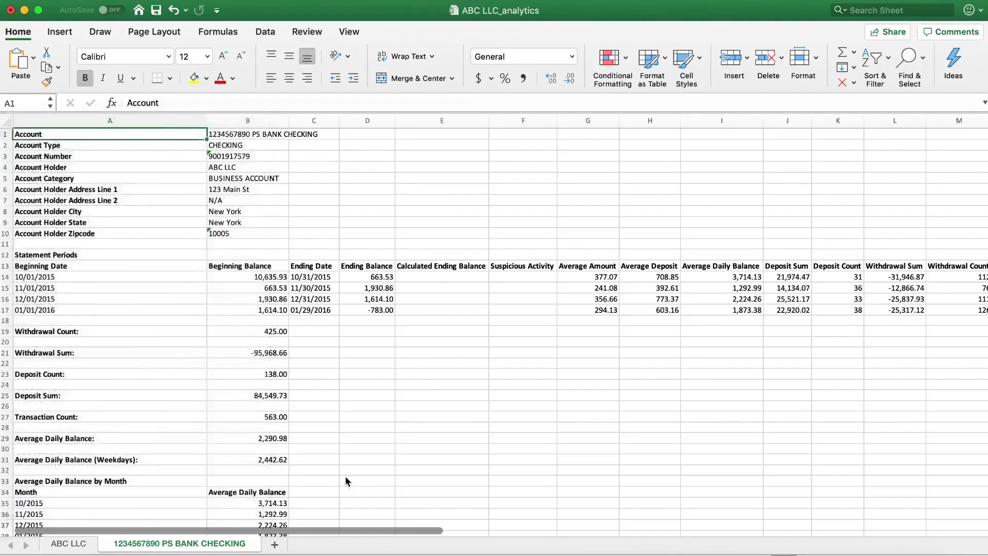
{"action": "scroll", "coordinate": [345, 475], "scroll_direction": "right", "scroll_amount": 3}
{"action": "scroll", "coordinate": [345, 477], "scroll_direction": "right", "scroll_amount": 5}
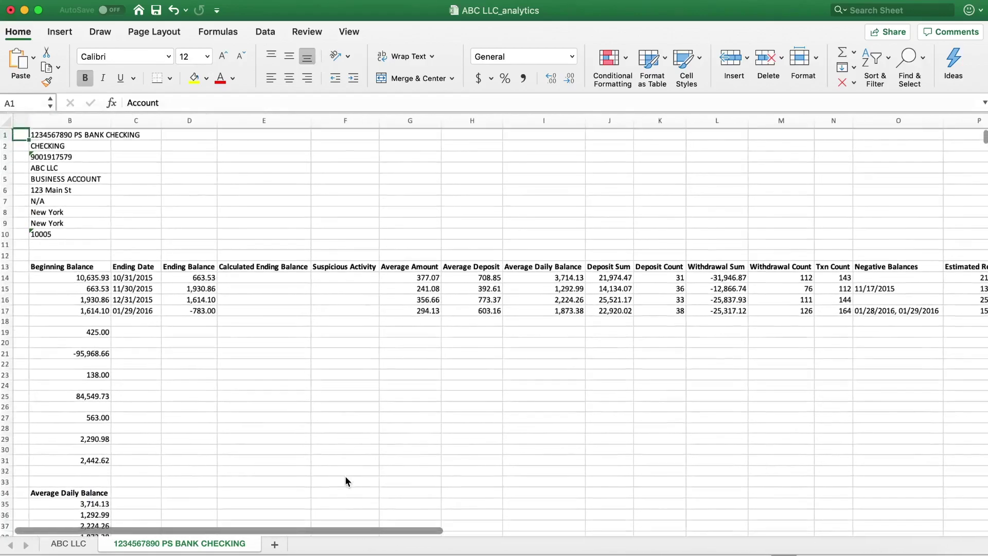
{"action": "scroll", "coordinate": [346, 481], "scroll_direction": "right", "scroll_amount": 2}
{"action": "scroll", "coordinate": [346, 481], "scroll_direction": "right", "scroll_amount": 2}
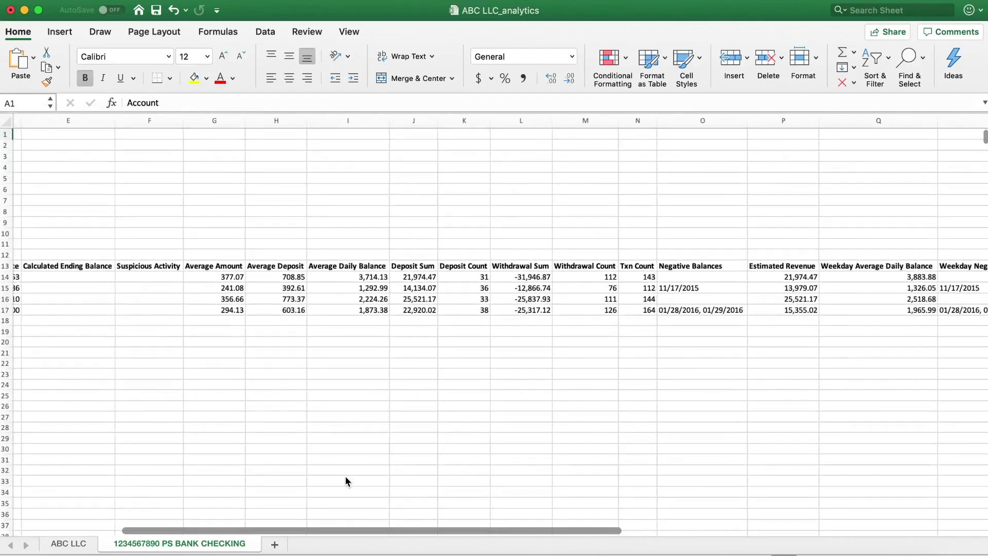
{"action": "scroll", "coordinate": [346, 481], "scroll_direction": "right", "scroll_amount": 2}
{"action": "scroll", "coordinate": [346, 481], "scroll_direction": "right", "scroll_amount": 2}
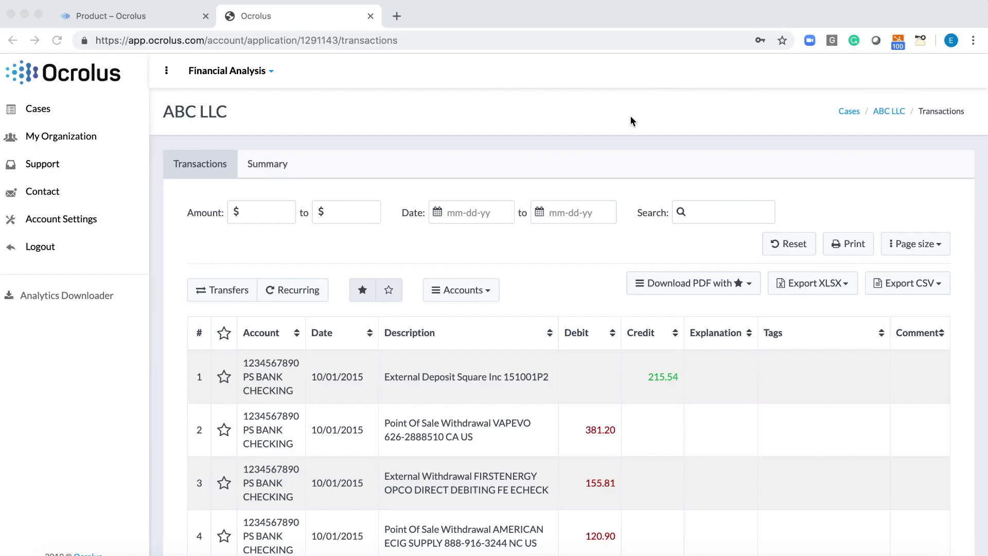
{"action": "scroll", "coordinate": [631, 120], "scroll_direction": "down", "scroll_amount": 1}
{"action": "scroll", "coordinate": [631, 120], "scroll_direction": "down", "scroll_amount": 1}
{"action": "scroll", "coordinate": [631, 120], "scroll_direction": "down", "scroll_amount": 1}
{"action": "scroll", "coordinate": [632, 121], "scroll_direction": "down", "scroll_amount": 2}
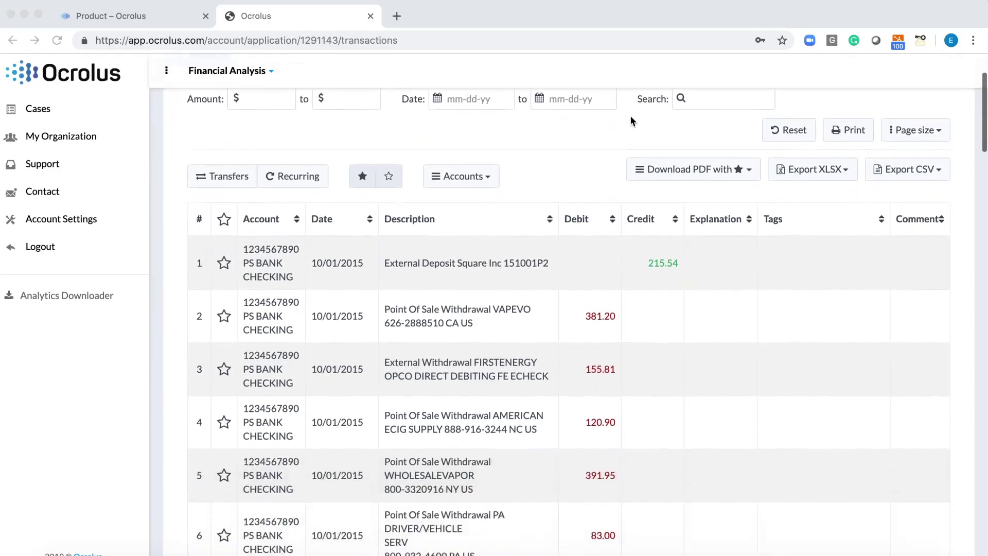
{"action": "scroll", "coordinate": [631, 121], "scroll_direction": "down", "scroll_amount": 2}
{"action": "scroll", "coordinate": [631, 121], "scroll_direction": "down", "scroll_amount": 2}
{"action": "scroll", "coordinate": [631, 122], "scroll_direction": "down", "scroll_amount": 5}
{"action": "scroll", "coordinate": [631, 121], "scroll_direction": "down", "scroll_amount": 1}
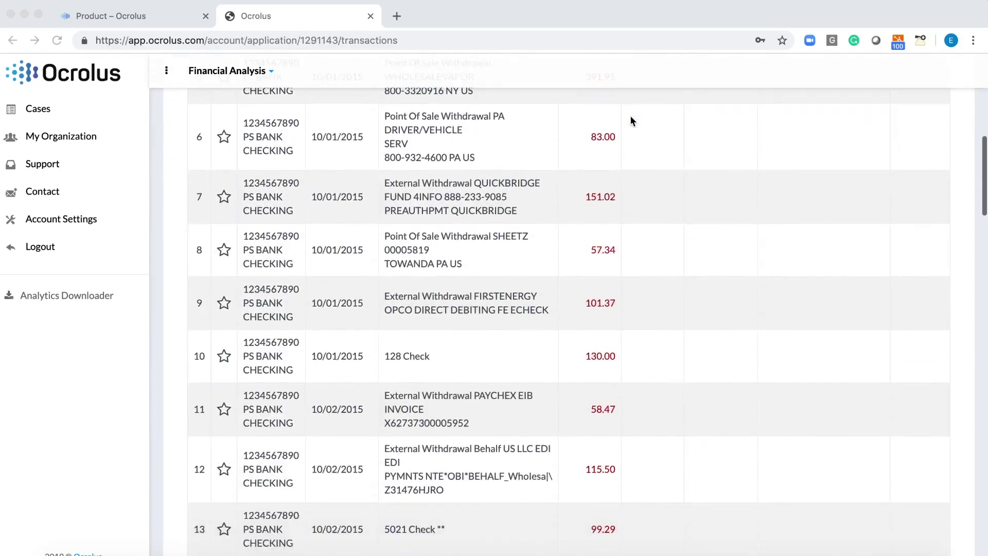
{"action": "scroll", "coordinate": [632, 120], "scroll_direction": "down", "scroll_amount": 5}
{"action": "scroll", "coordinate": [632, 121], "scroll_direction": "down", "scroll_amount": 5}
{"action": "scroll", "coordinate": [631, 121], "scroll_direction": "down", "scroll_amount": 4}
{"action": "scroll", "coordinate": [631, 121], "scroll_direction": "down", "scroll_amount": 5}
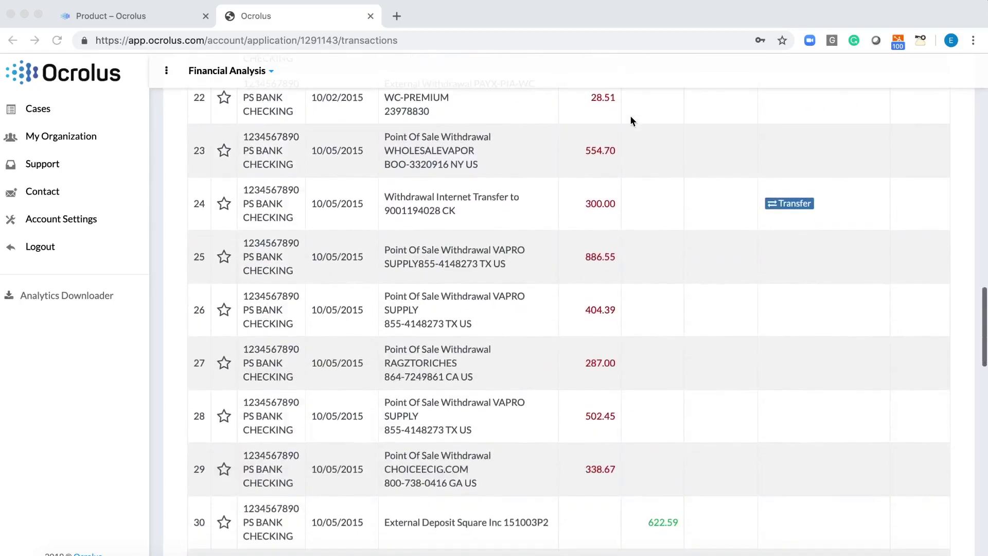
{"action": "scroll", "coordinate": [631, 121], "scroll_direction": "down", "scroll_amount": 1}
{"action": "scroll", "coordinate": [631, 120], "scroll_direction": "down", "scroll_amount": 5}
{"action": "scroll", "coordinate": [631, 121], "scroll_direction": "down", "scroll_amount": 2}
{"action": "scroll", "coordinate": [631, 120], "scroll_direction": "down", "scroll_amount": 5}
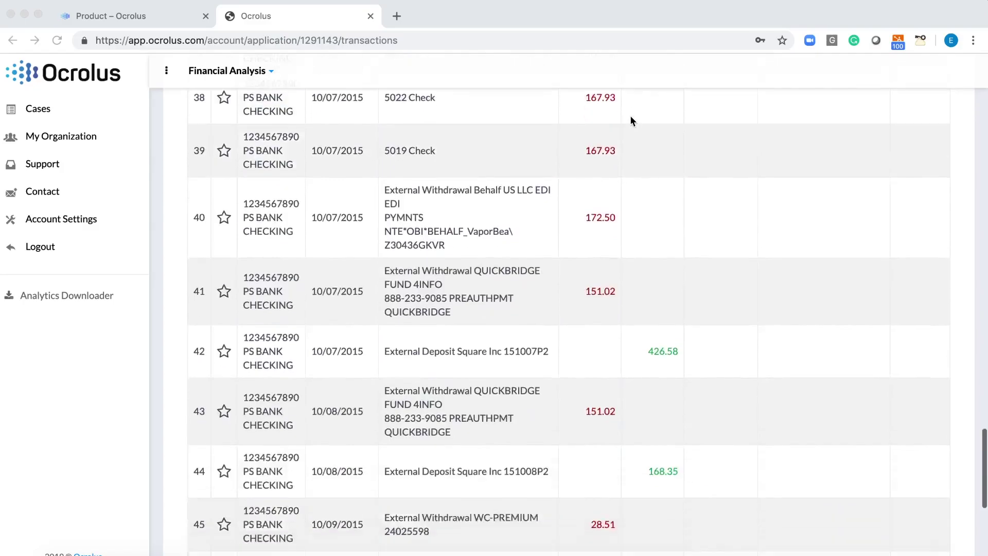
{"action": "scroll", "coordinate": [631, 120], "scroll_direction": "down", "scroll_amount": 7}
{"action": "scroll", "coordinate": [631, 121], "scroll_direction": "down", "scroll_amount": 1}
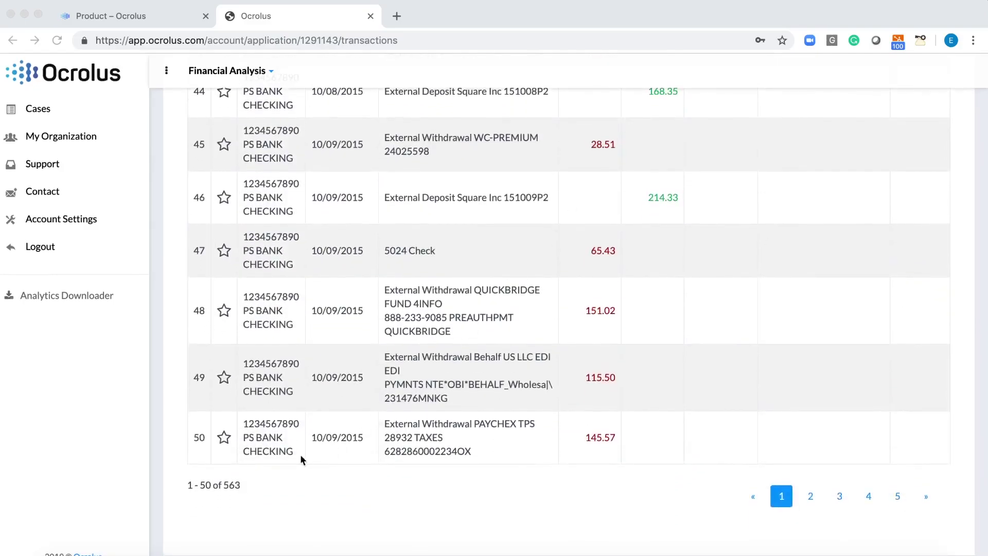
{"action": "double_click", "coordinate": [232, 485]}
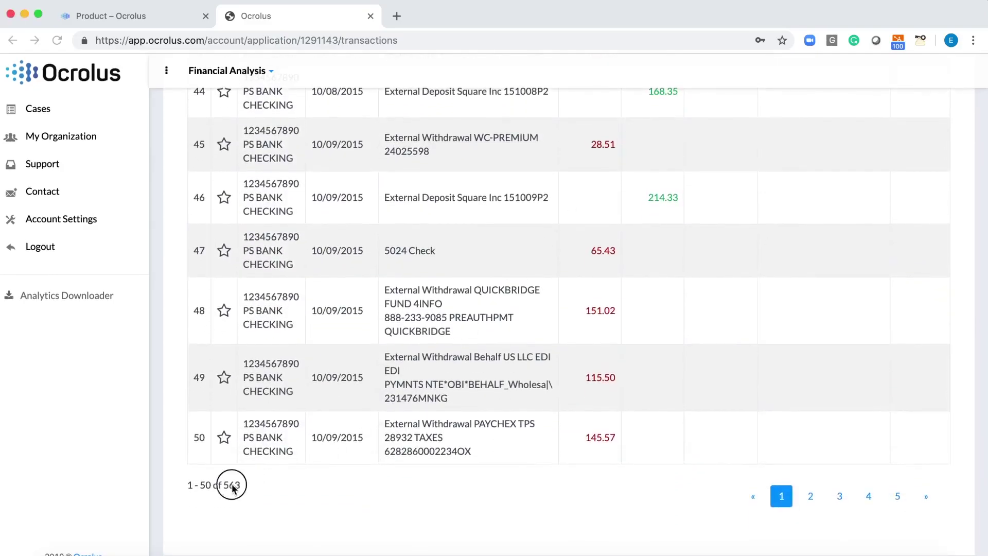
{"action": "left_click", "coordinate": [296, 494]}
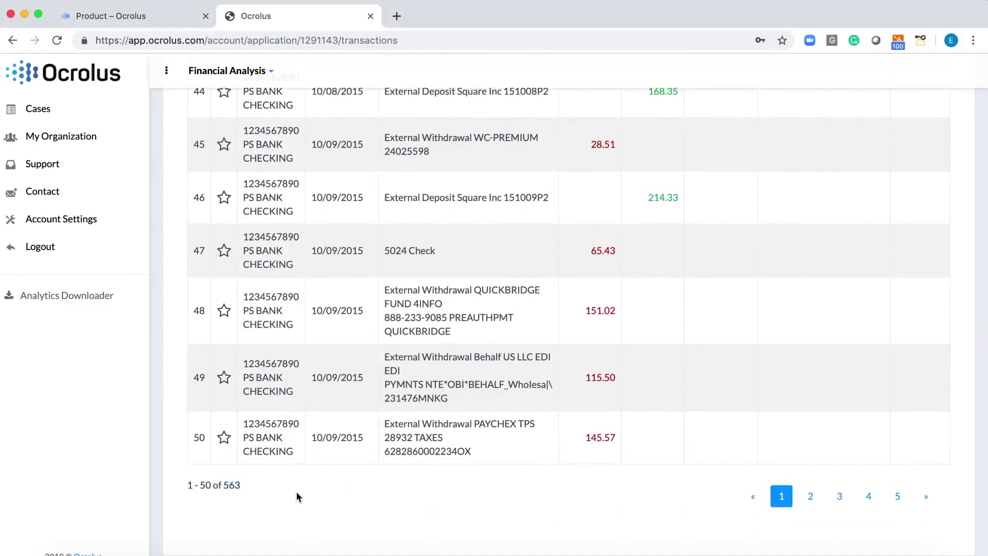
{"action": "scroll", "coordinate": [296, 495], "scroll_direction": "up", "scroll_amount": 3}
{"action": "scroll", "coordinate": [296, 495], "scroll_direction": "up", "scroll_amount": 10}
{"action": "scroll", "coordinate": [297, 495], "scroll_direction": "up", "scroll_amount": 15}
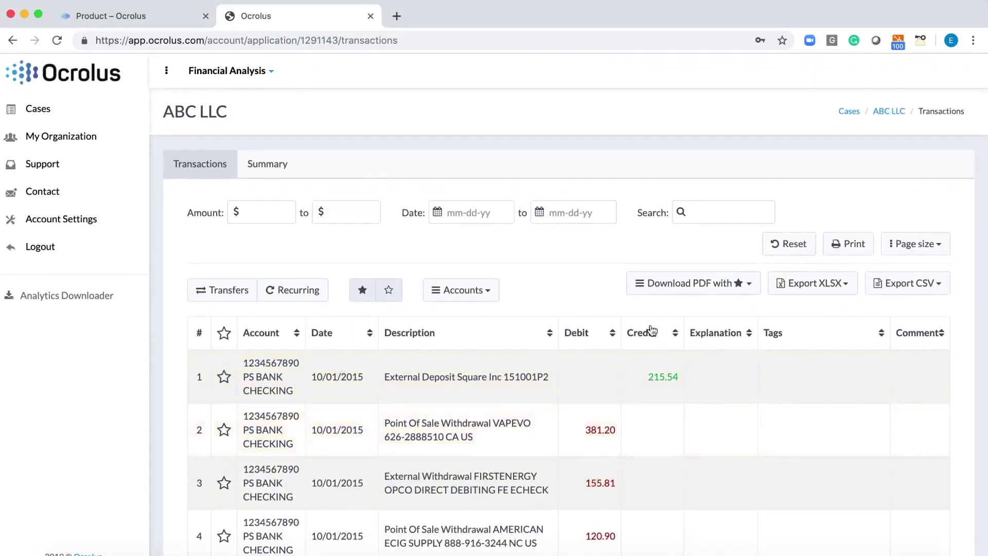
{"action": "scroll", "coordinate": [652, 333], "scroll_direction": "down", "scroll_amount": 3}
{"action": "scroll", "coordinate": [653, 334], "scroll_direction": "down", "scroll_amount": 1}
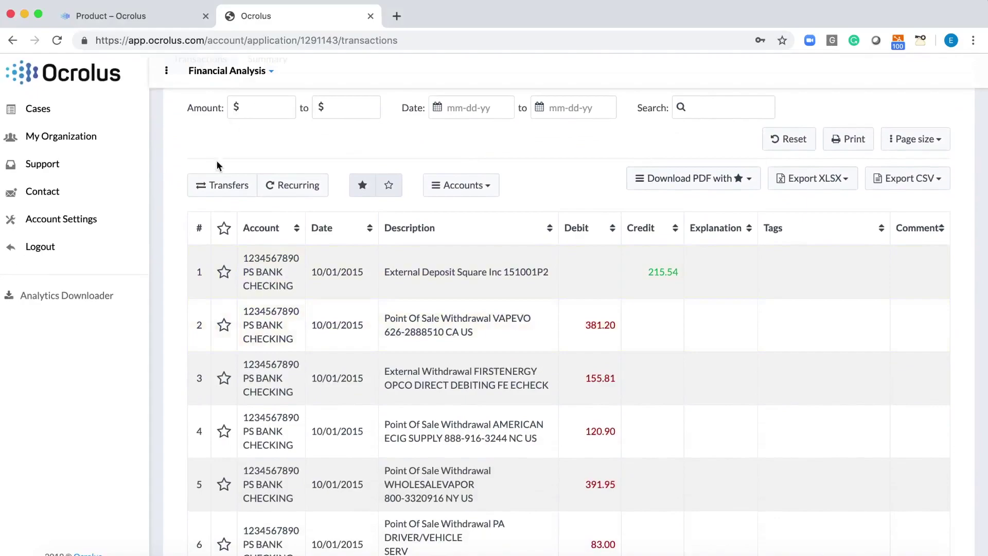
Expand the VAPEVO $381.20 withdrawal and enlarge its source statement snapshot
{"action": "left_click", "coordinate": [323, 328]}
{"action": "scroll", "coordinate": [324, 327], "scroll_direction": "down", "scroll_amount": 3}
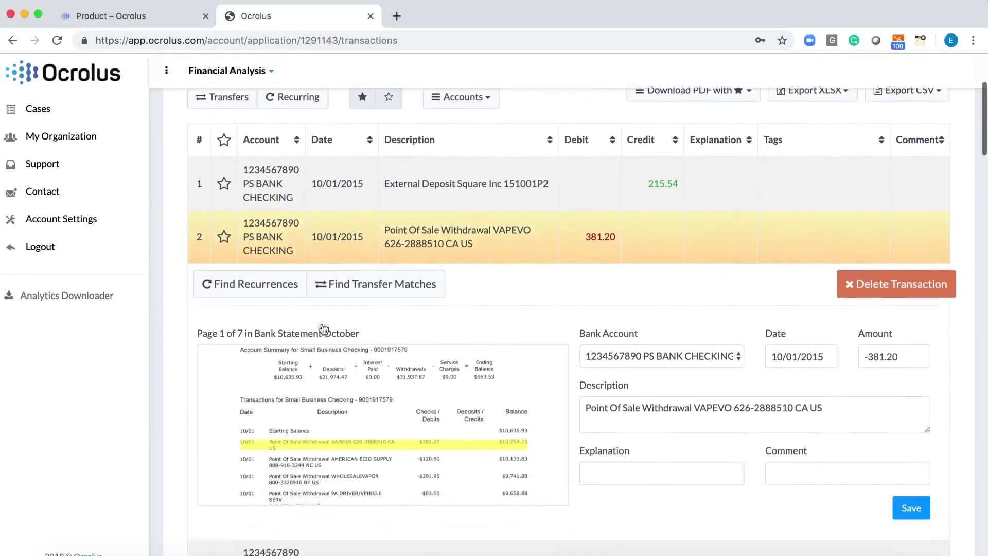
{"action": "left_click", "coordinate": [384, 388]}
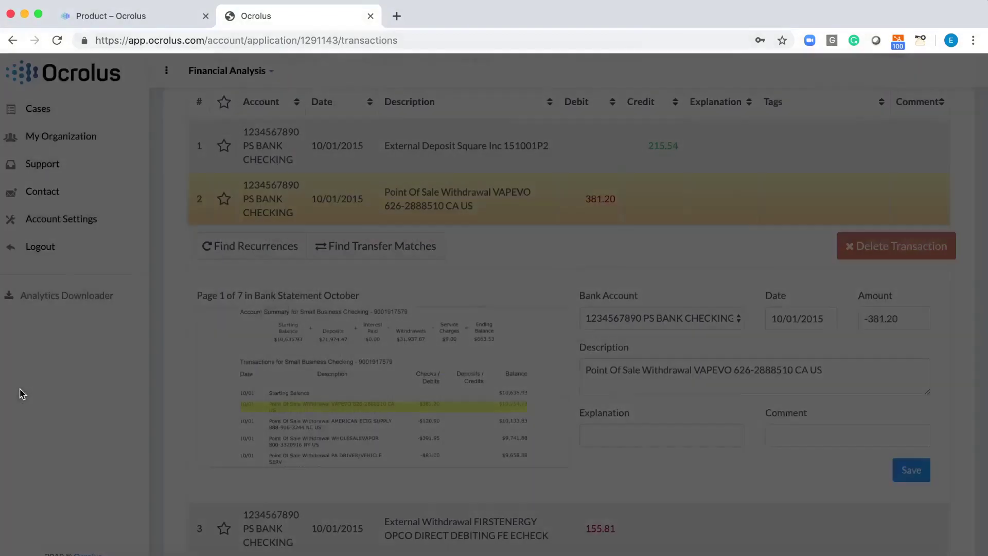
Close the enlarged October statement image
{"action": "left_click", "coordinate": [21, 393]}
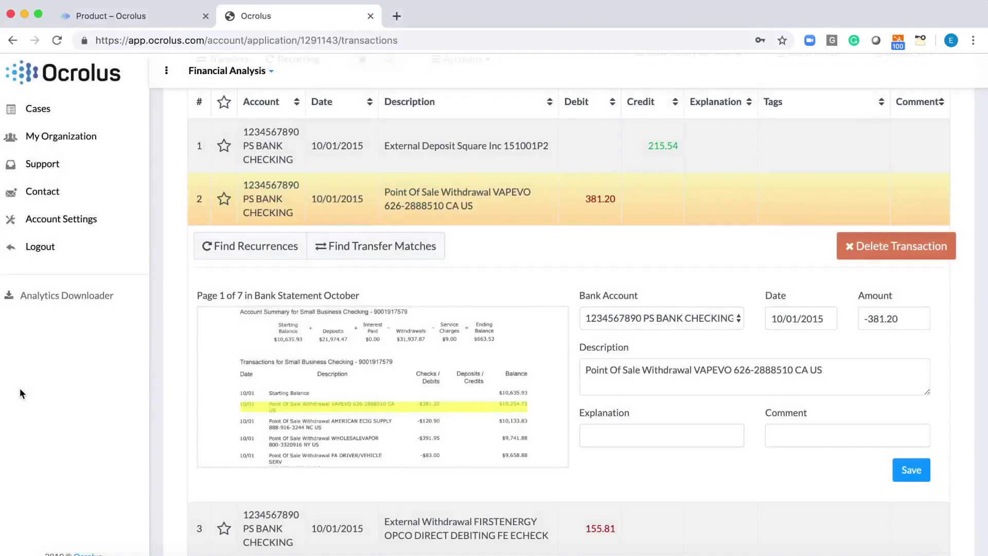